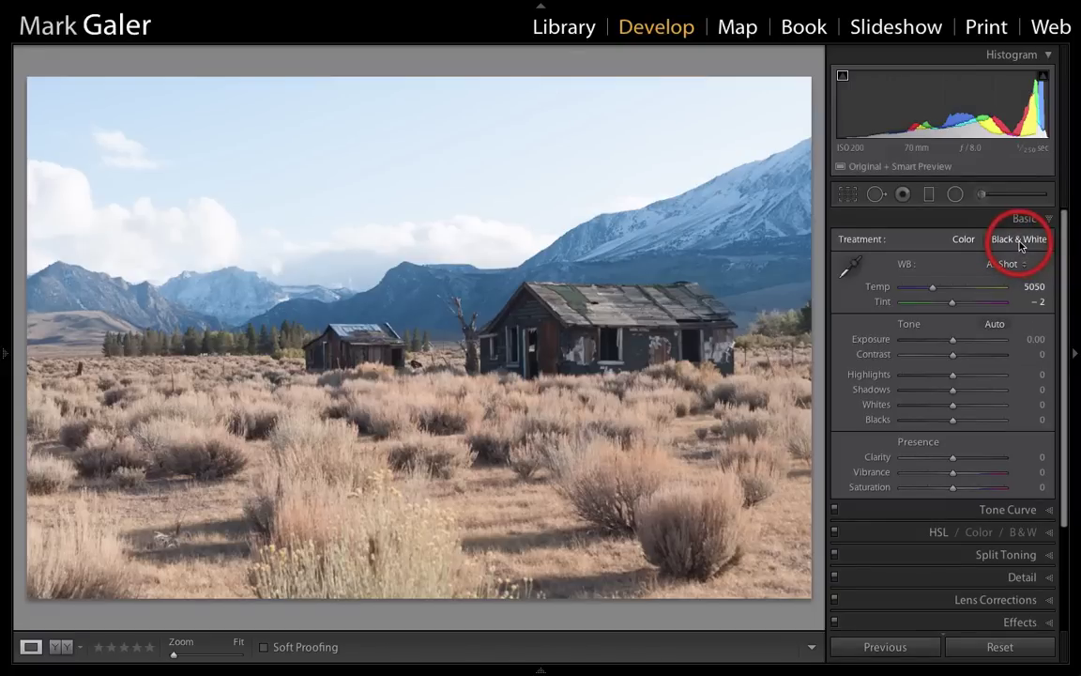
Convert the landscape photo to black and white and open its Black & White Mix settings.
click(1020, 244)
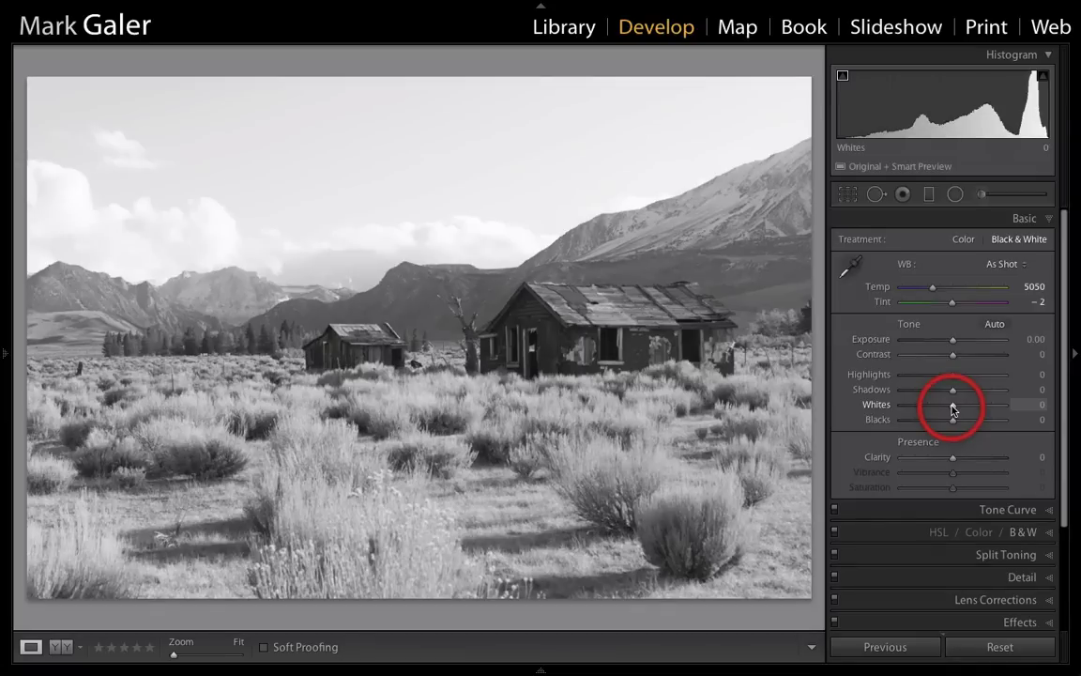
click(1023, 532)
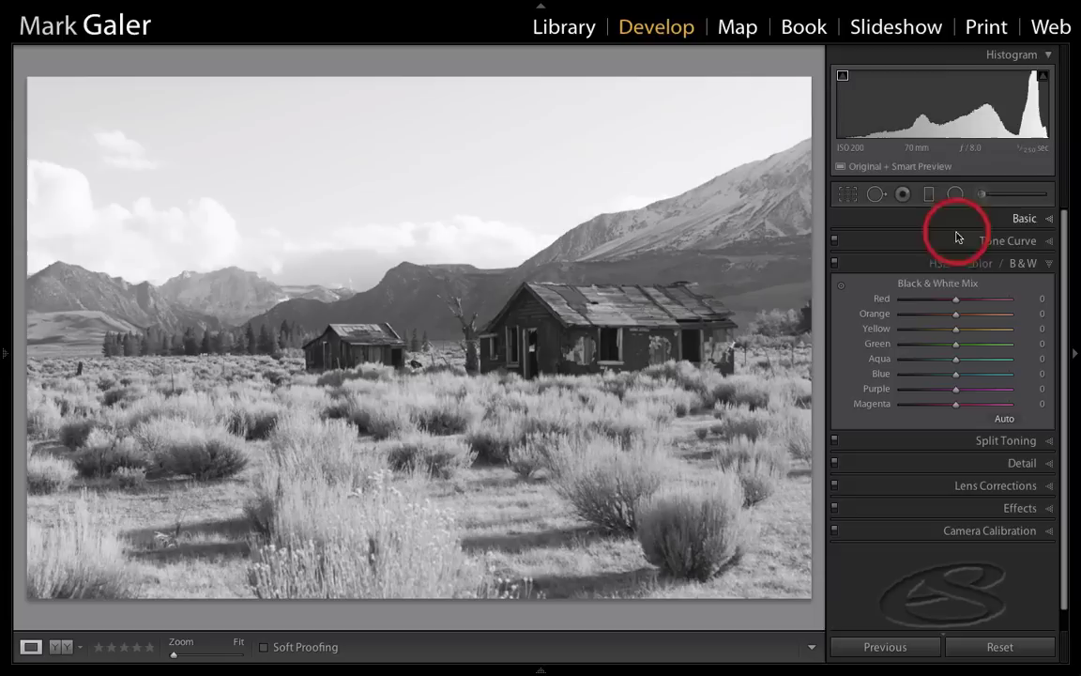
right_click(913, 266)
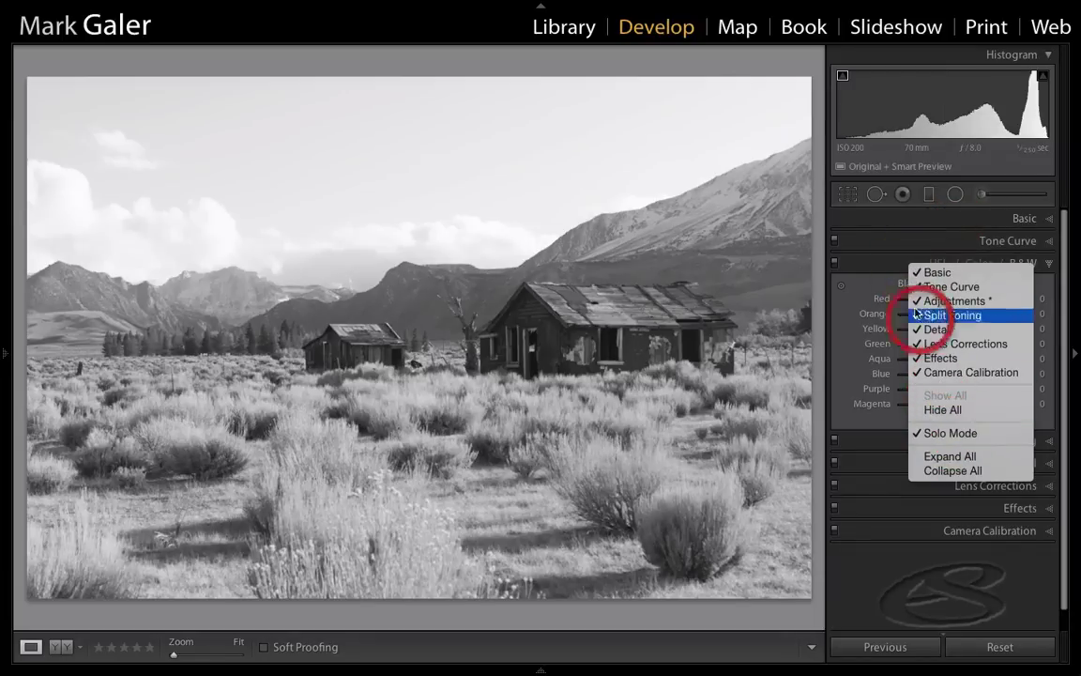
click(891, 287)
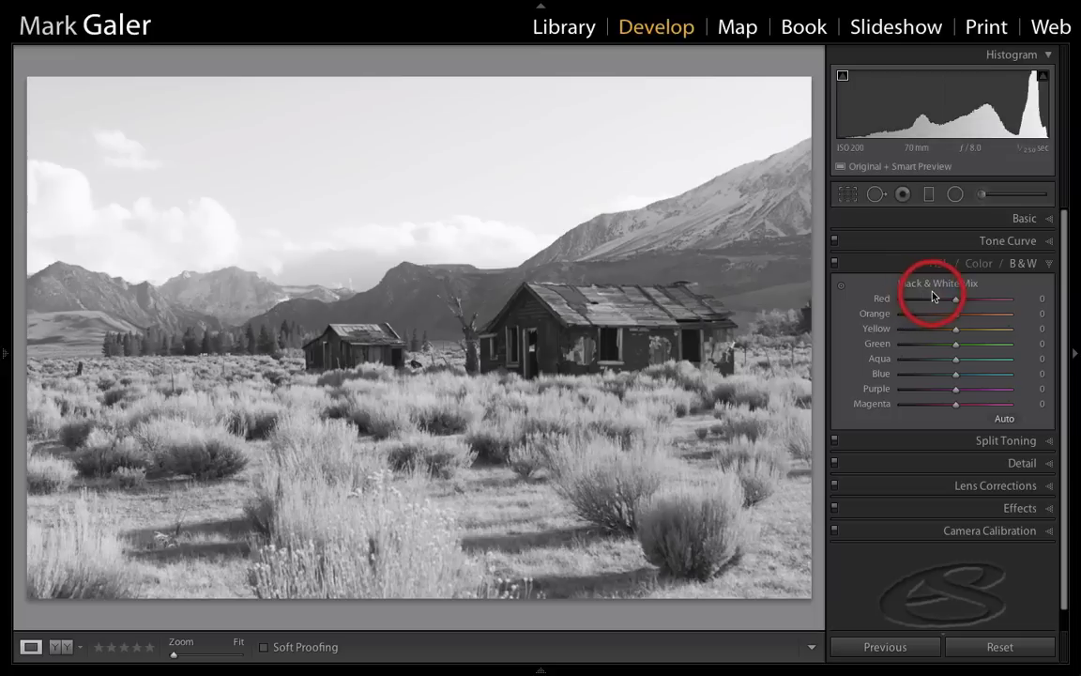
Use targeted adjustment to darken the sky to Blue −53 and Aqua −8, and brighten the brush to Orange +34 and Yellow +18.
click(841, 289)
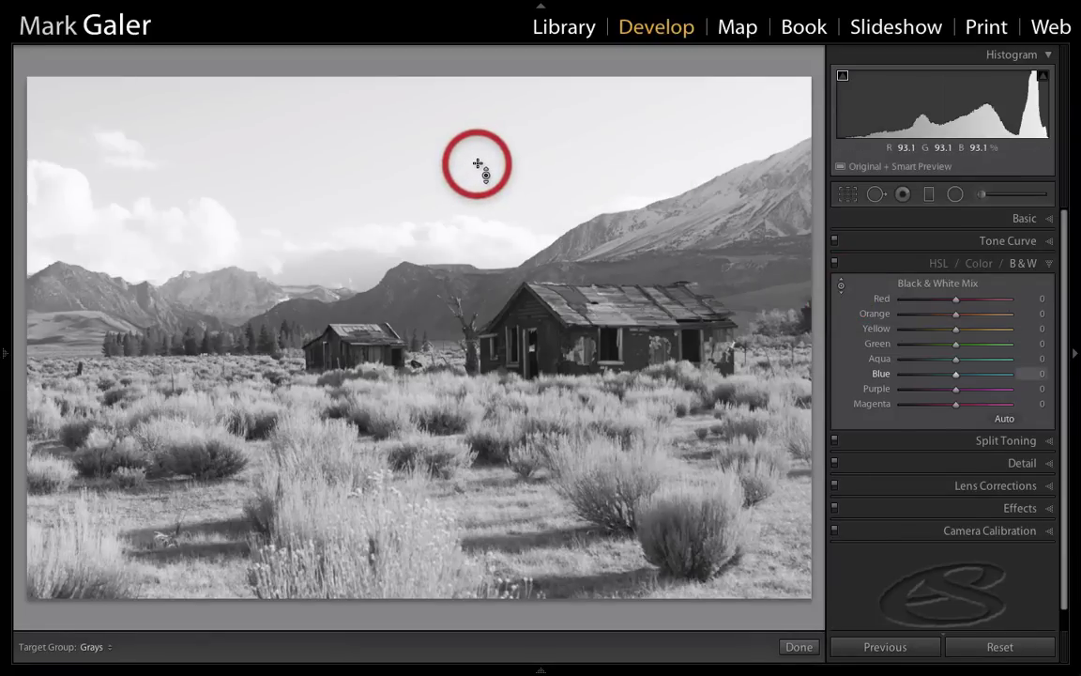
drag(478, 164, 471, 224)
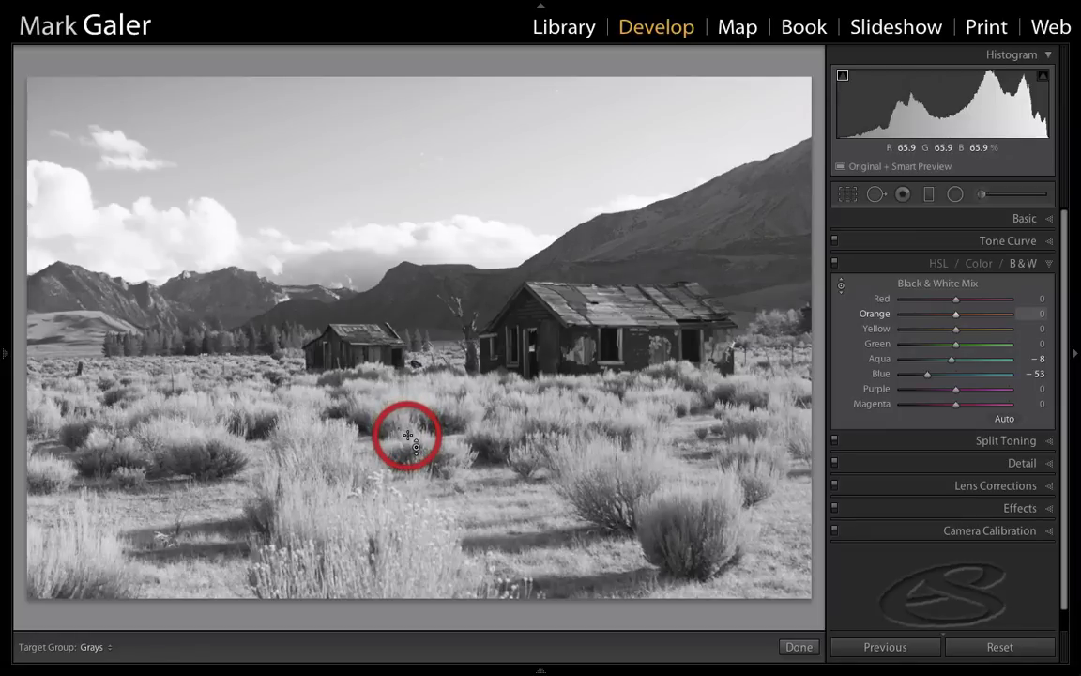
drag(409, 435, 405, 386)
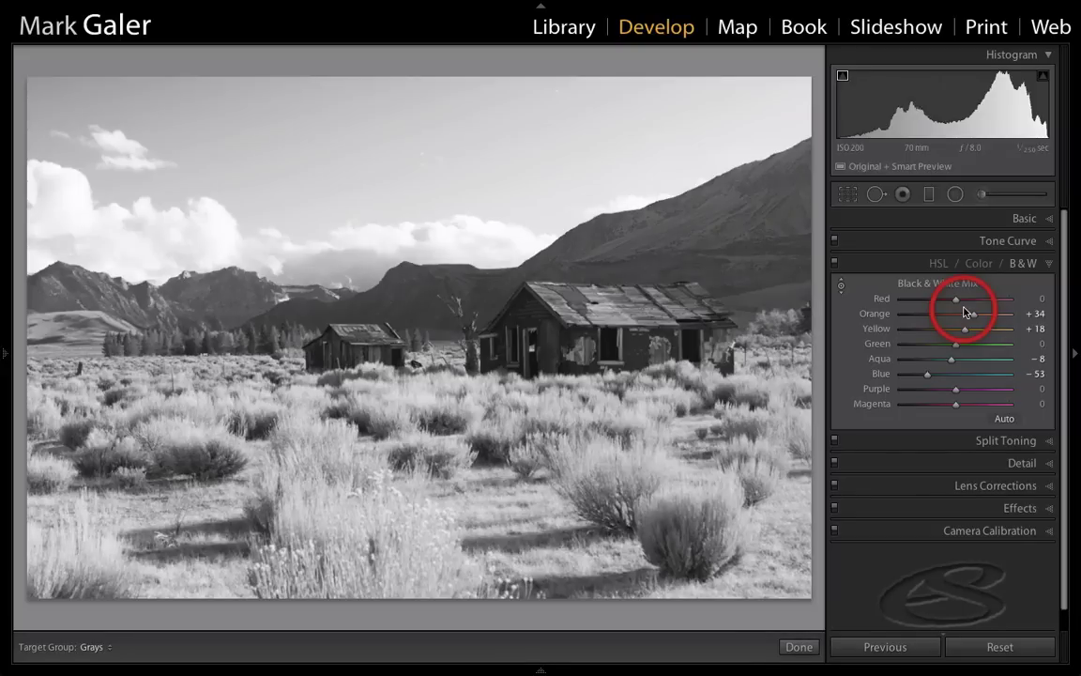
Start a new Graduated Filter, reset its effect settings, and set its exposure to −1.32.
click(930, 194)
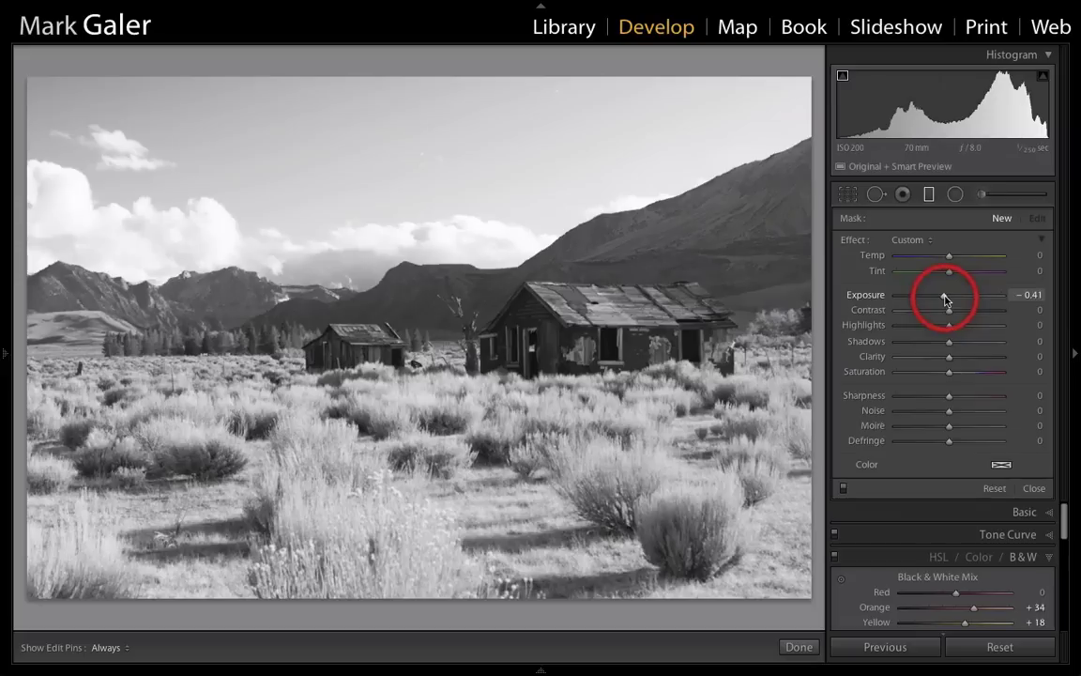
drag(945, 298, 929, 299)
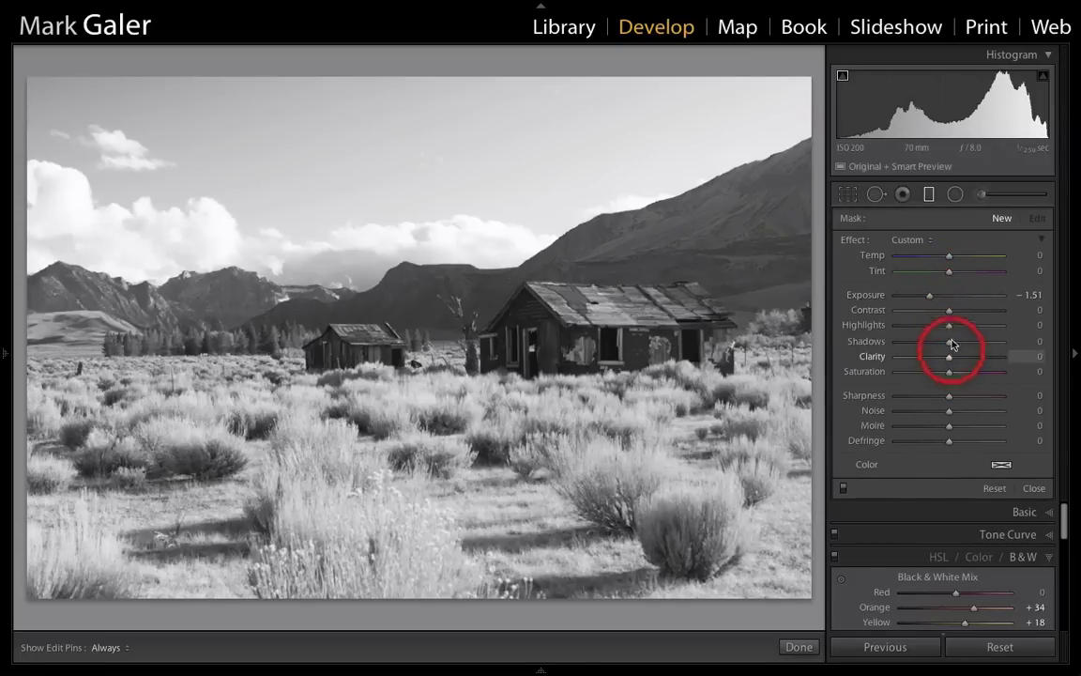
double_click(850, 242)
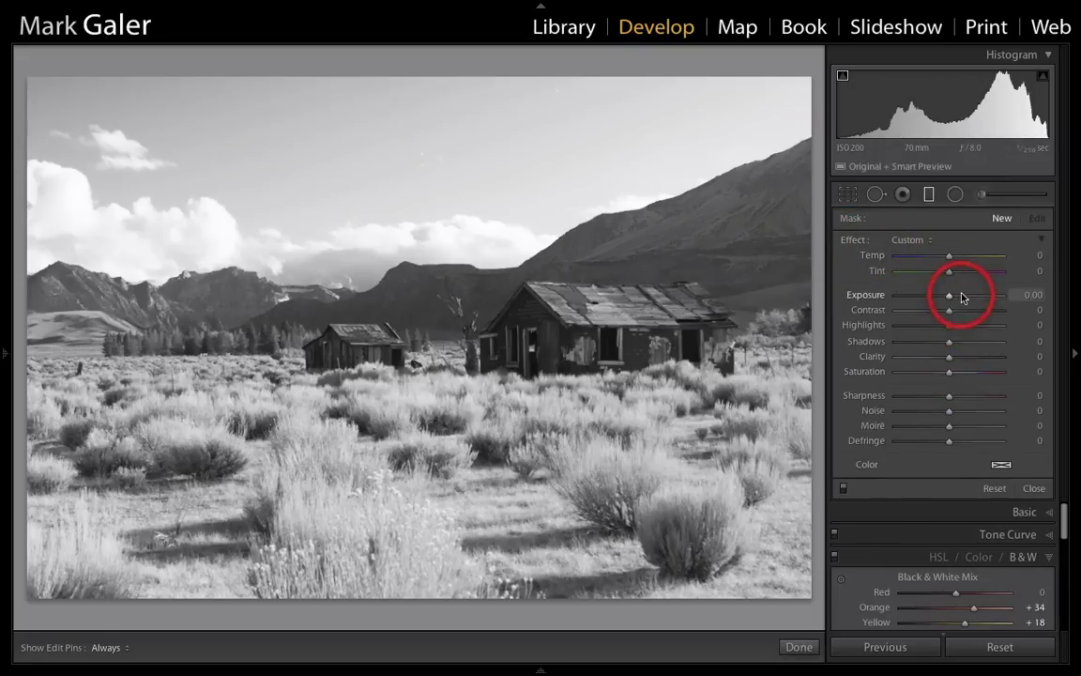
click(1026, 296)
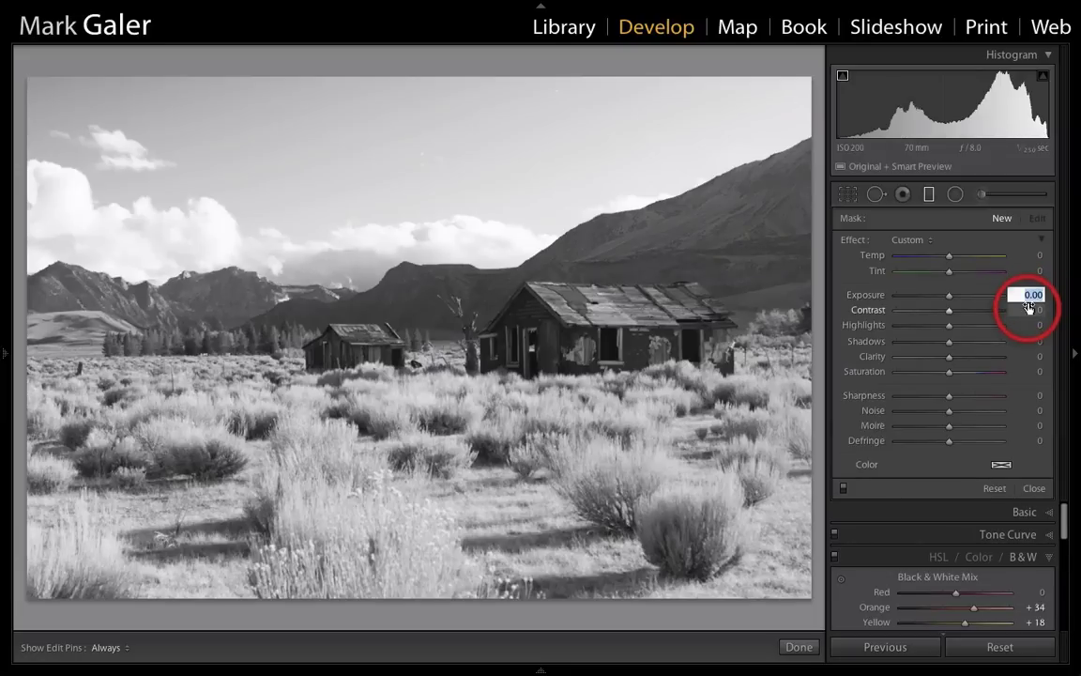
text(-0.66)
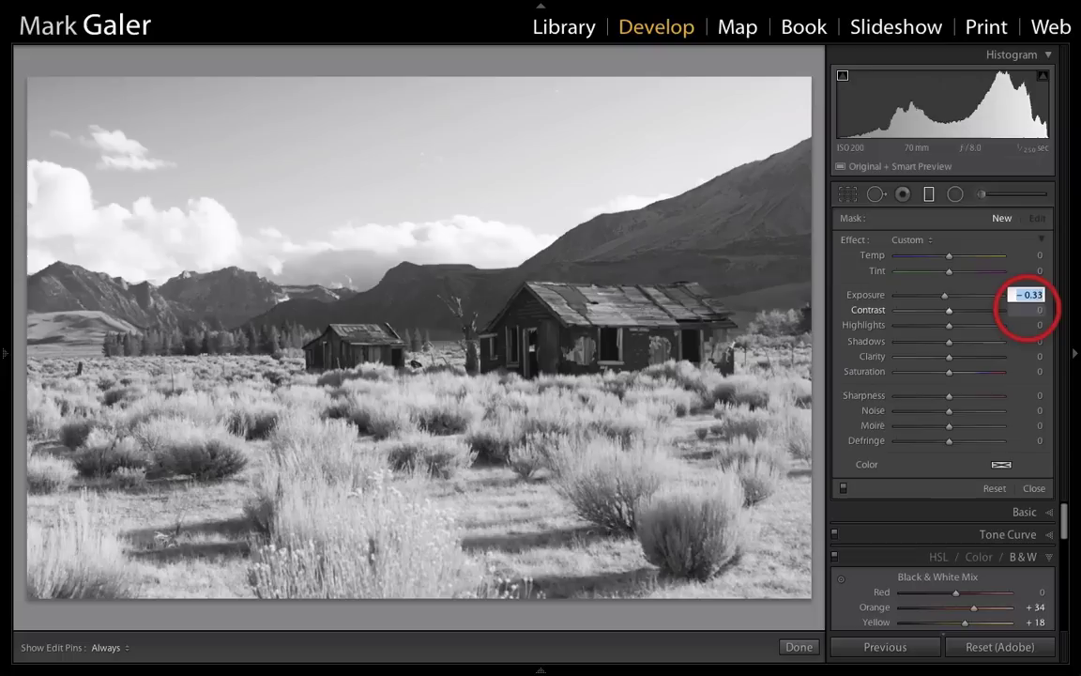
key(Return)
key(Down)
key(Down)
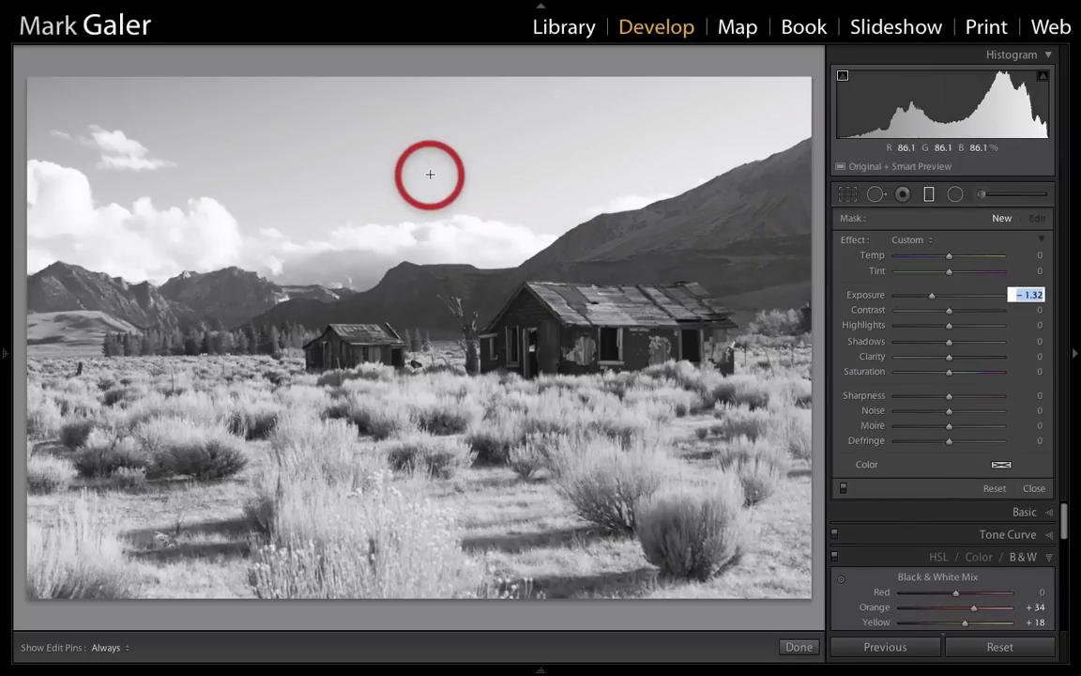
Draw a graduated filter from mid-sky down to the foot of the mountains and set its clarity to 50 and exposure to −1.44.
drag(430, 175, 428, 330)
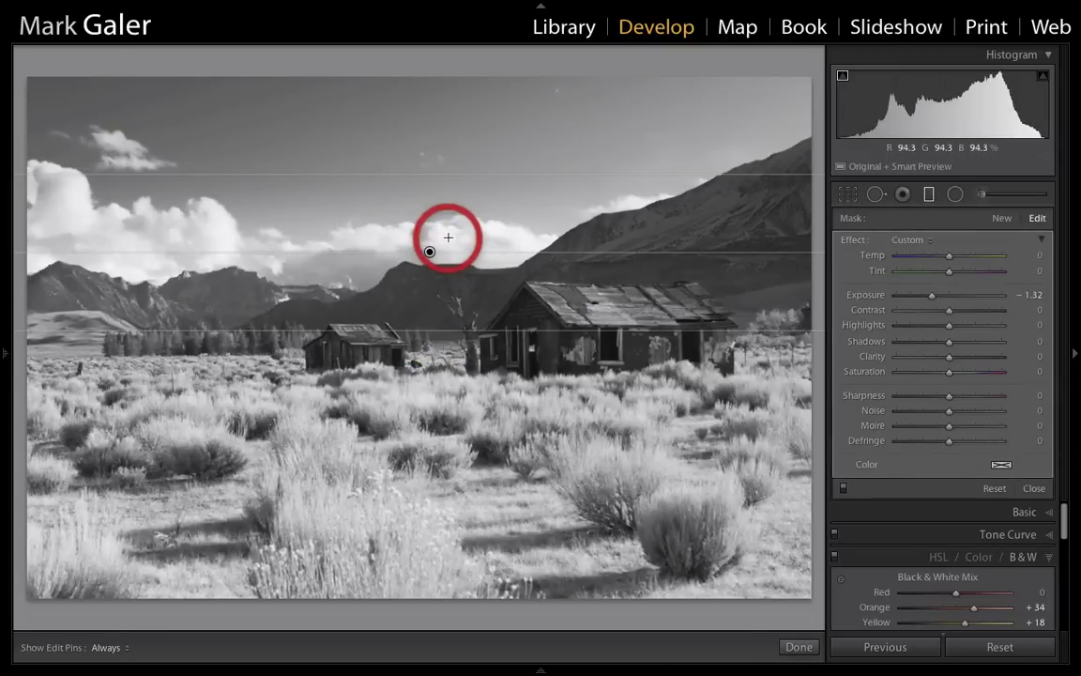
drag(944, 366, 977, 364)
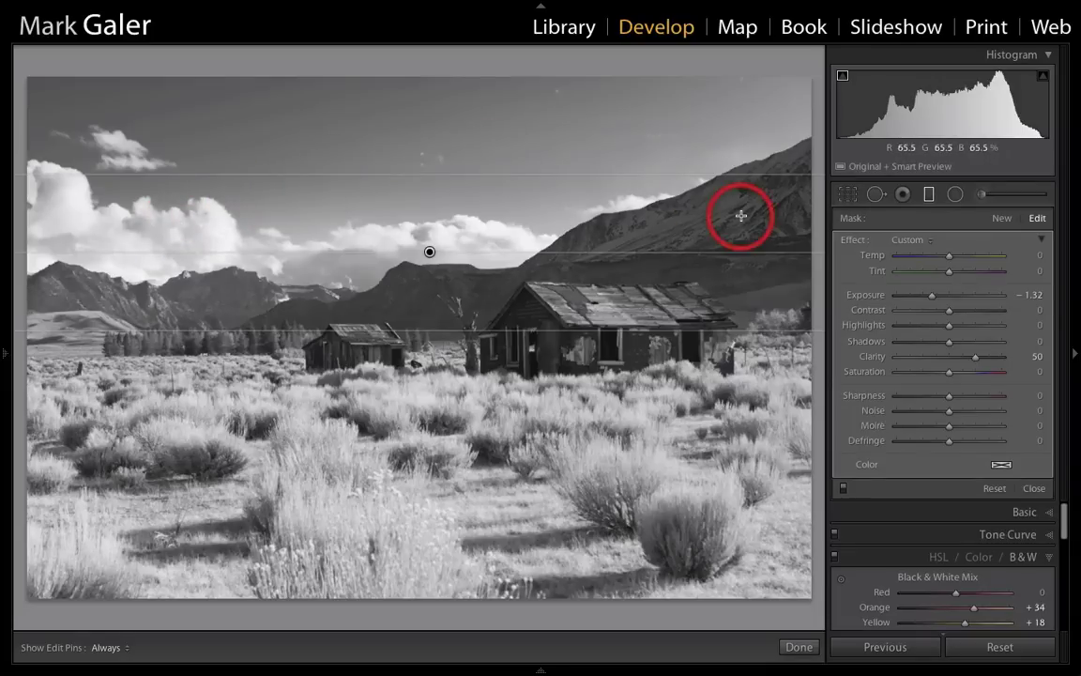
mouse_move(941, 298)
mouse_down()
mouse_move(920, 296)
mouse_move(932, 295)
mouse_up()
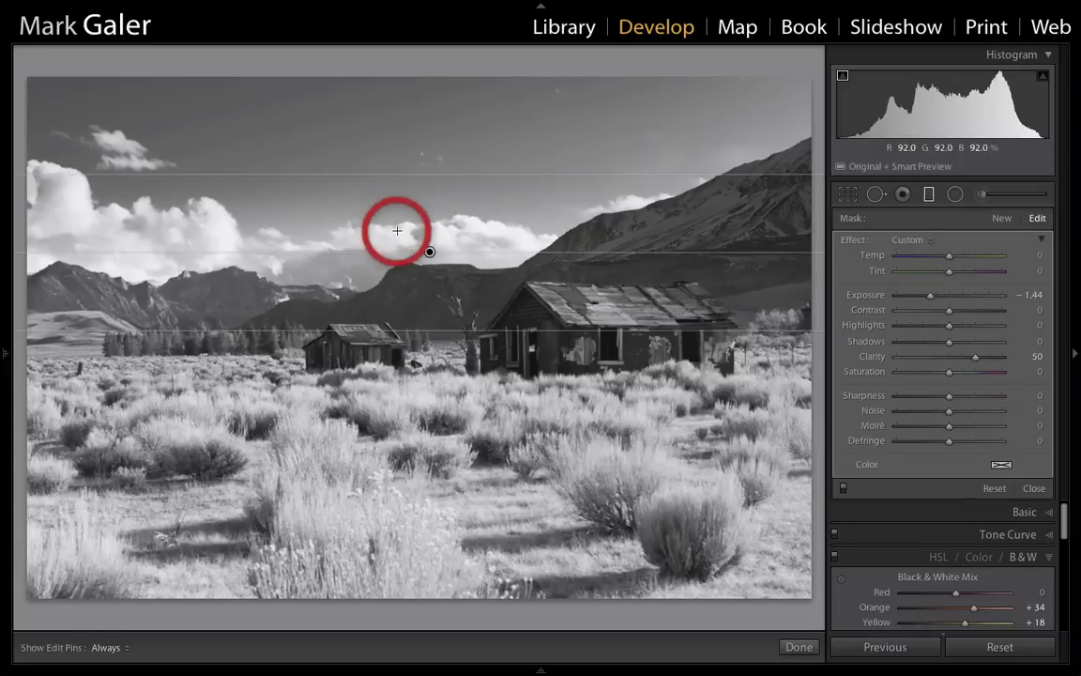
Add two more overlapping graduated filters over the sky, setting the uppermost one's exposure to −0.89 and resetting its clarity to 0.
drag(361, 161, 355, 278)
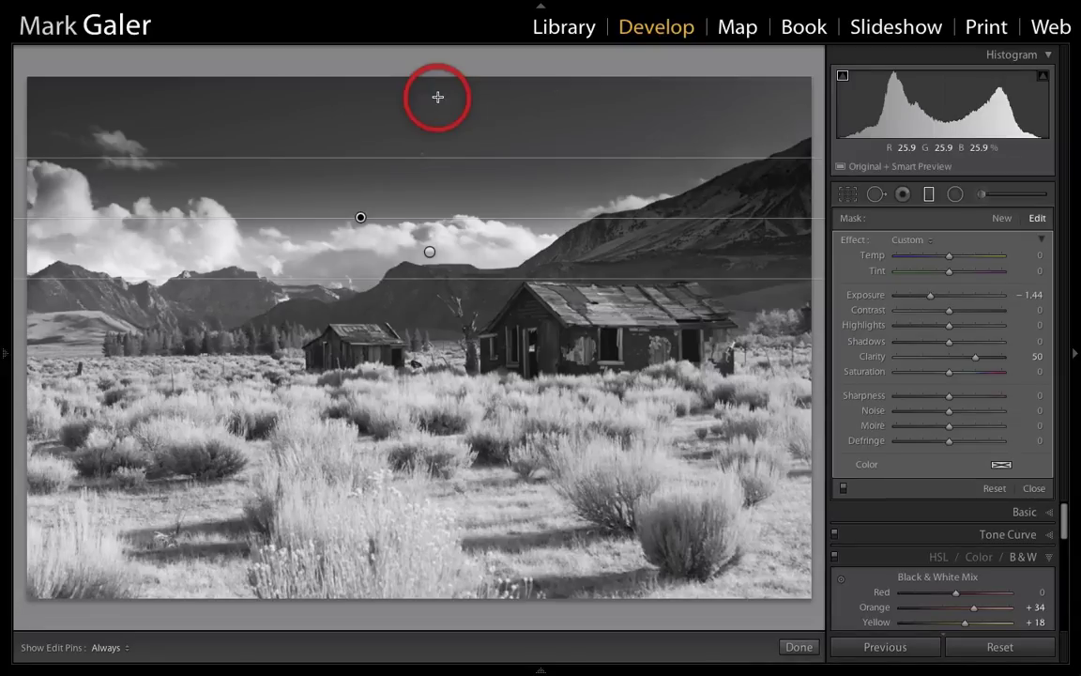
drag(437, 97, 435, 222)
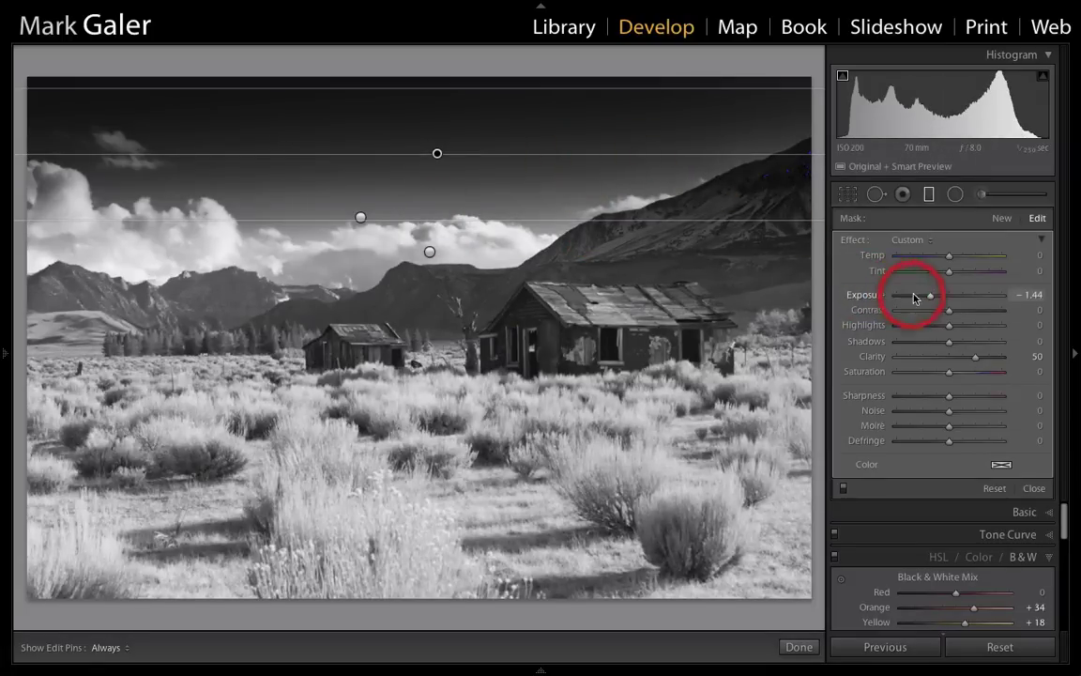
drag(933, 299, 937, 299)
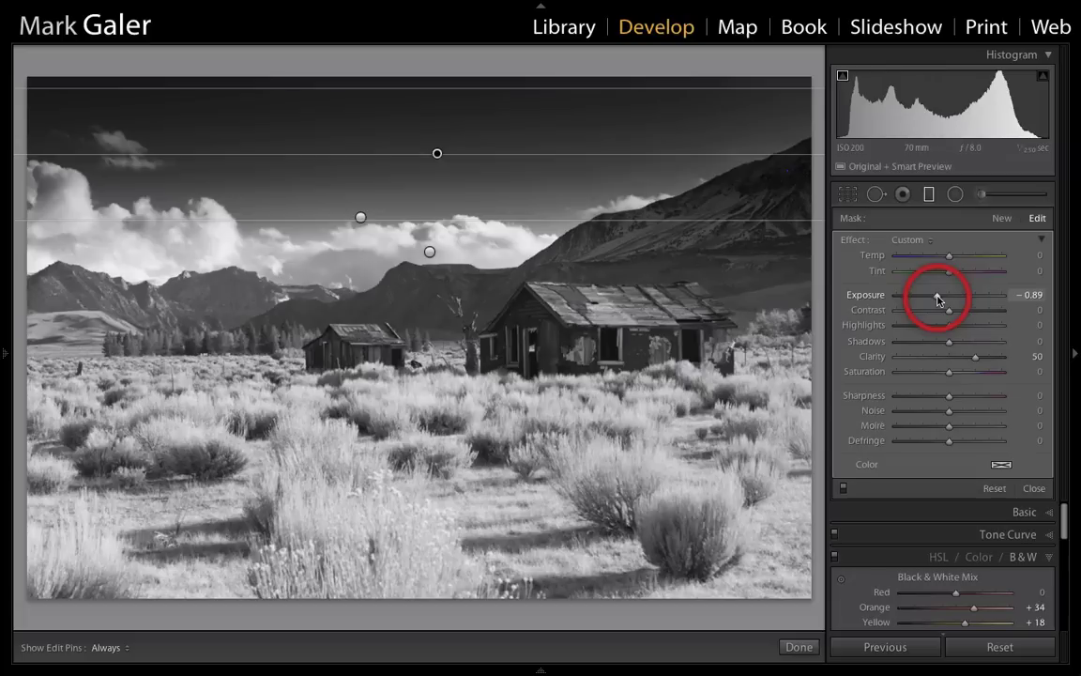
double_click(975, 358)
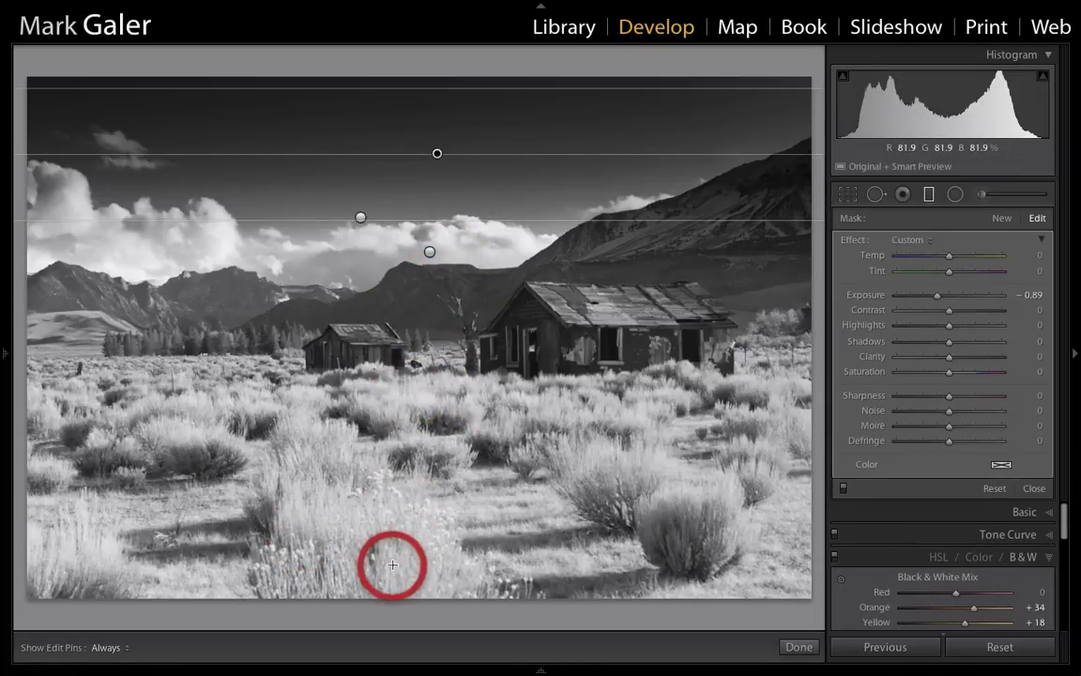
Draw a graduated filter upward over the foreground bushes and set its exposure to −1.56.
drag(392, 565, 393, 425)
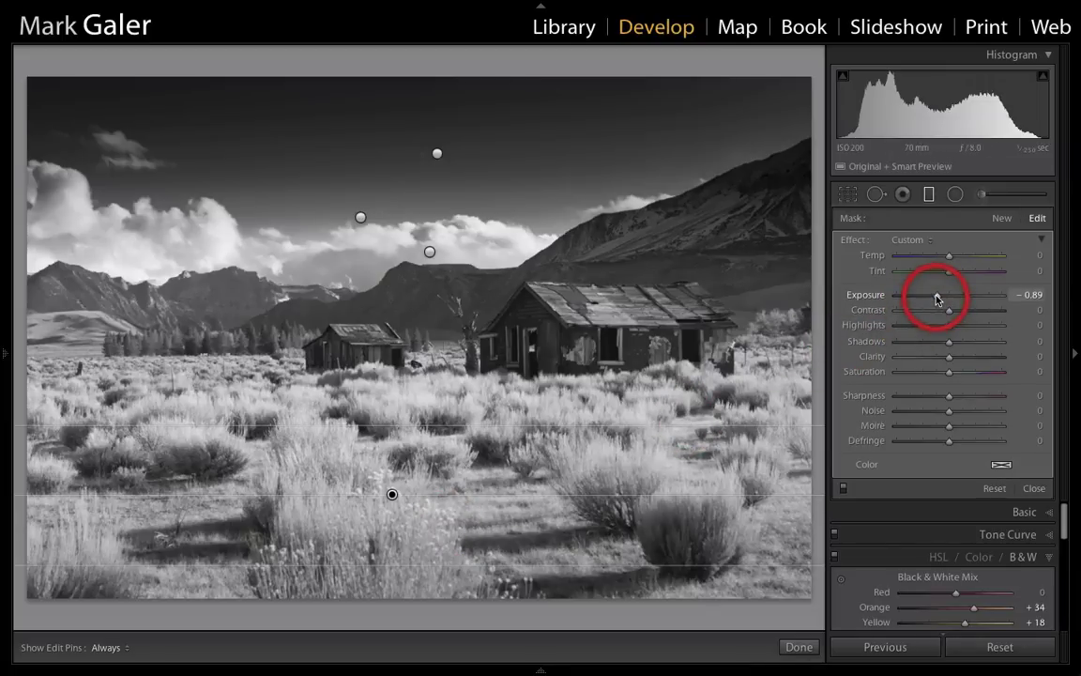
drag(936, 299, 927, 299)
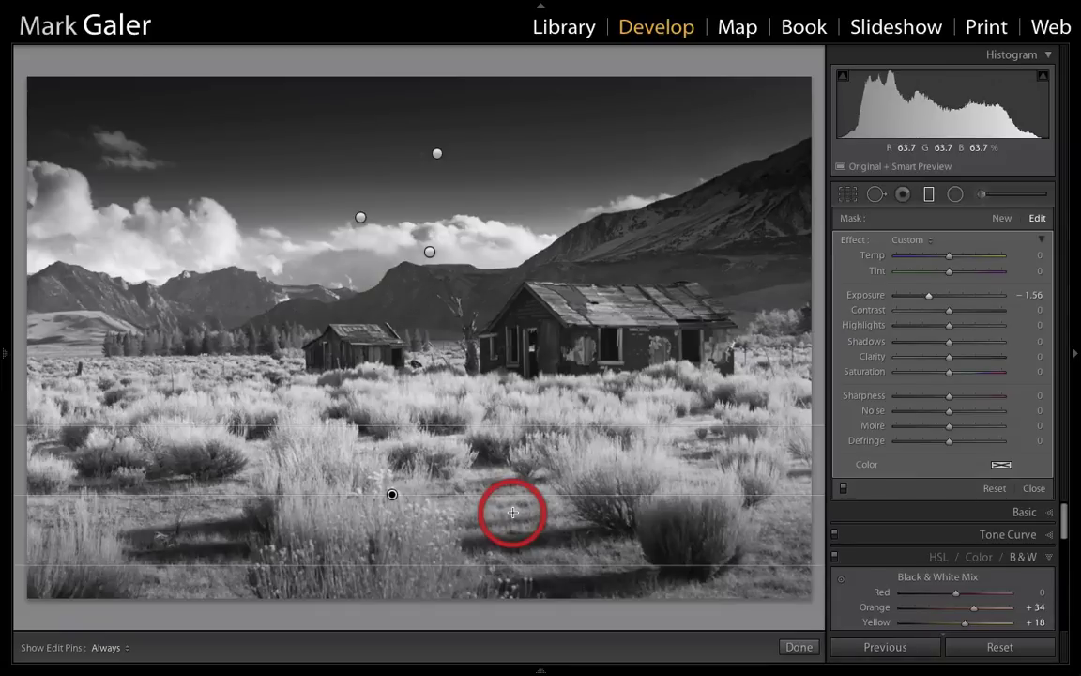
Start a new Adjustment Brush with its exposure reset and set to 0.56.
click(981, 197)
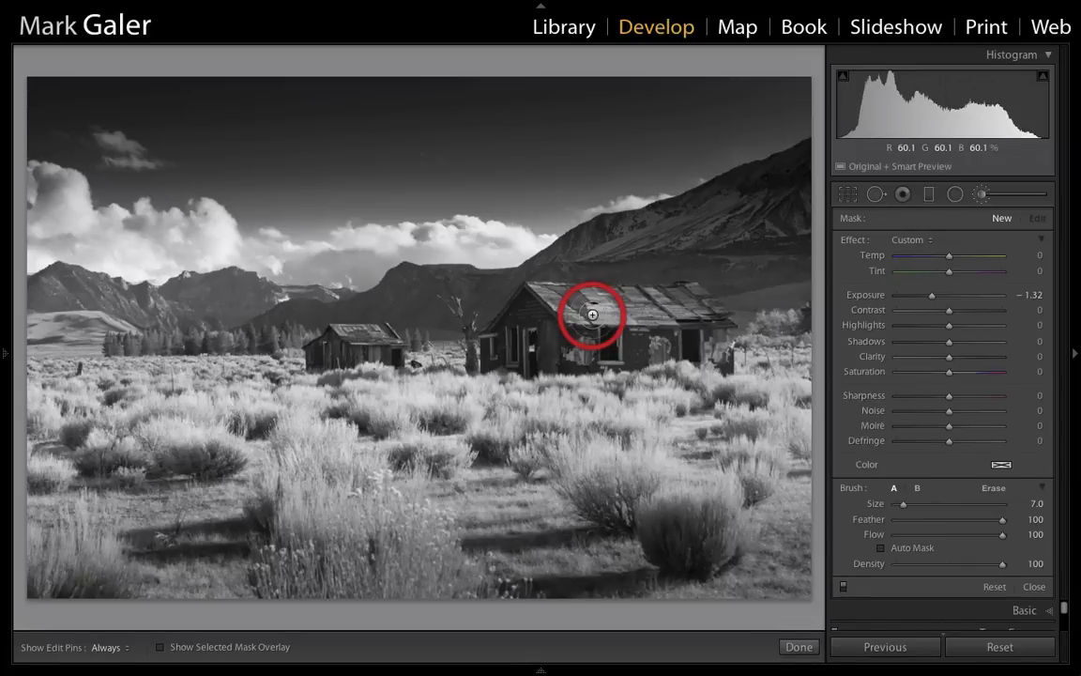
double_click(933, 299)
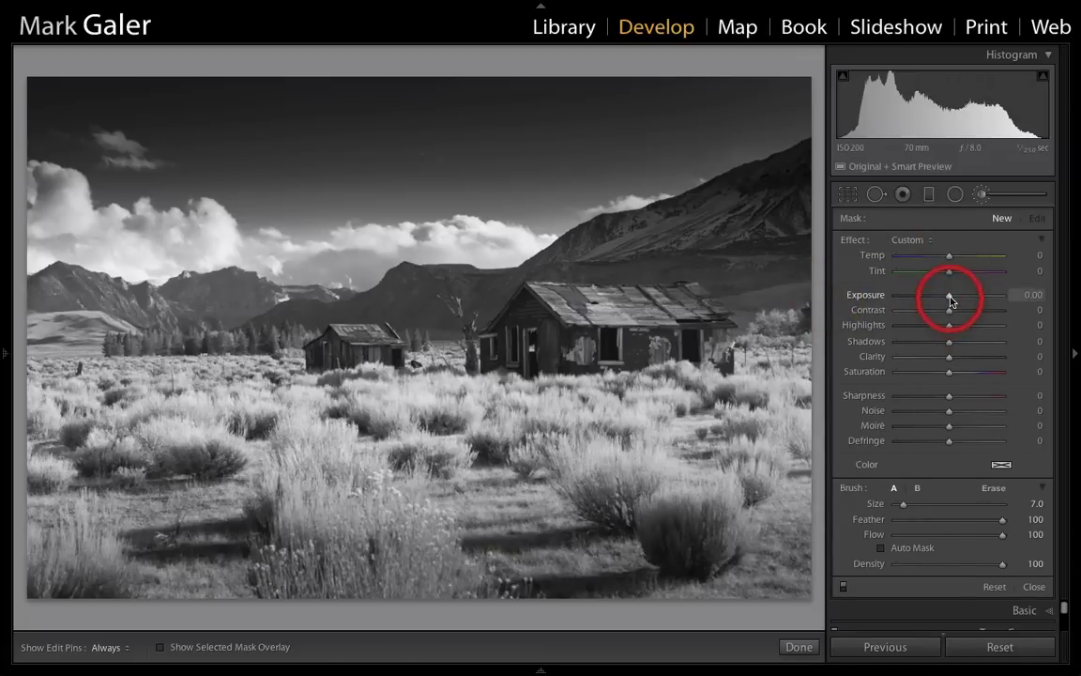
drag(950, 300, 957, 300)
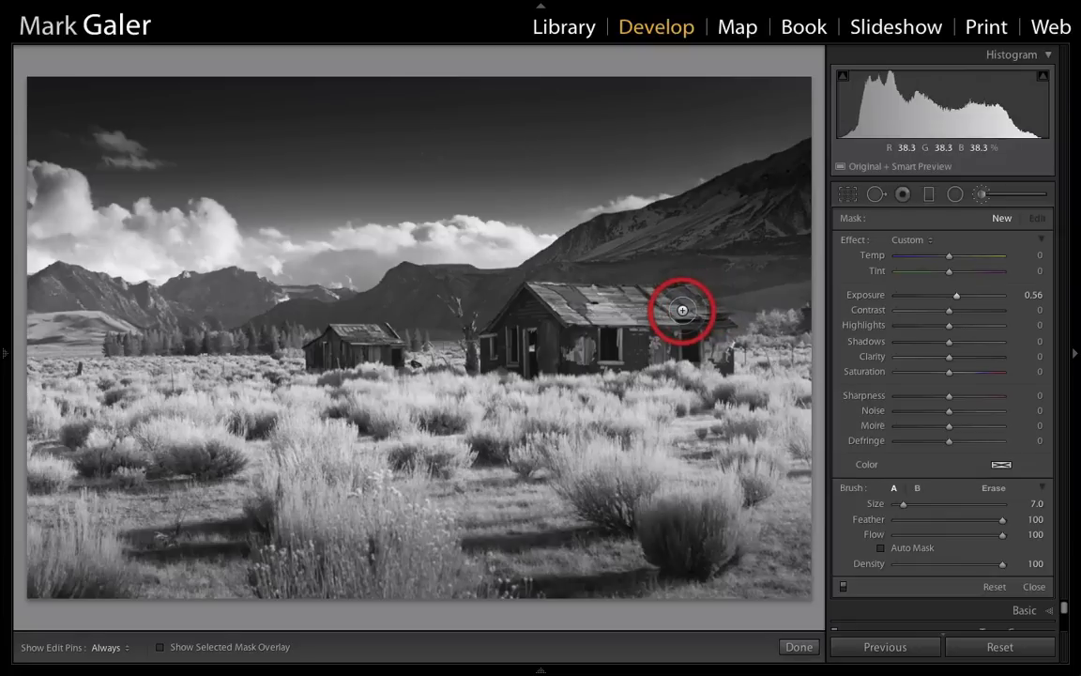
Enlarge the adjustment brush to size 13, with feather, flow and density at 100.
drag(683, 310, 673, 315)
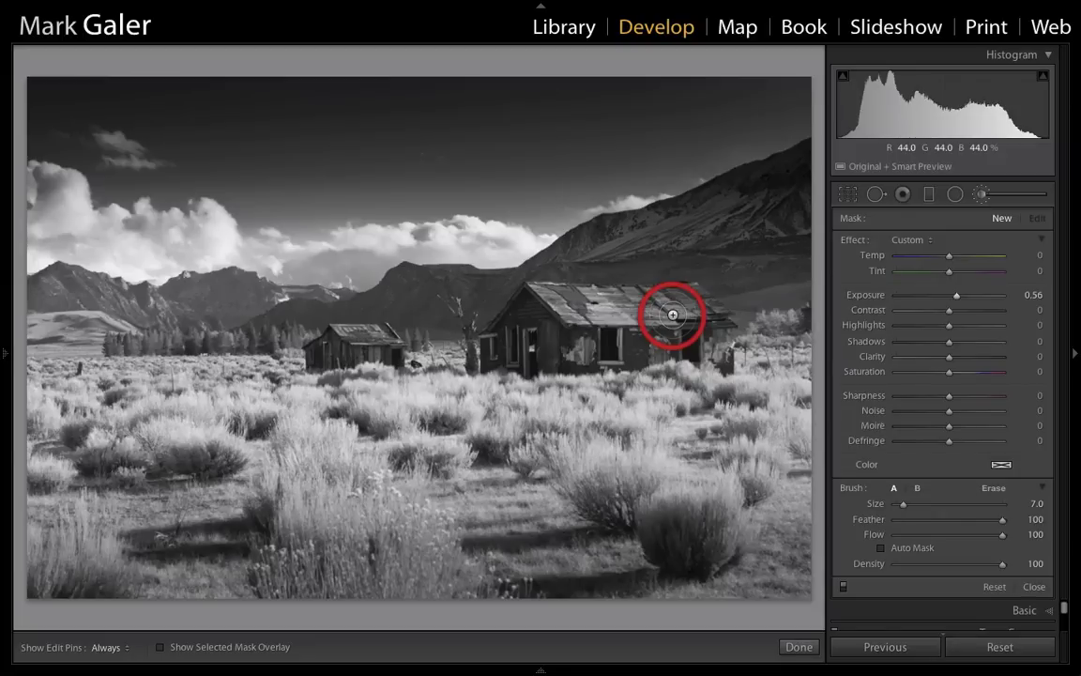
drag(673, 314, 654, 326)
scroll(666, 309, up, 4)
scroll(654, 326, up, 1)
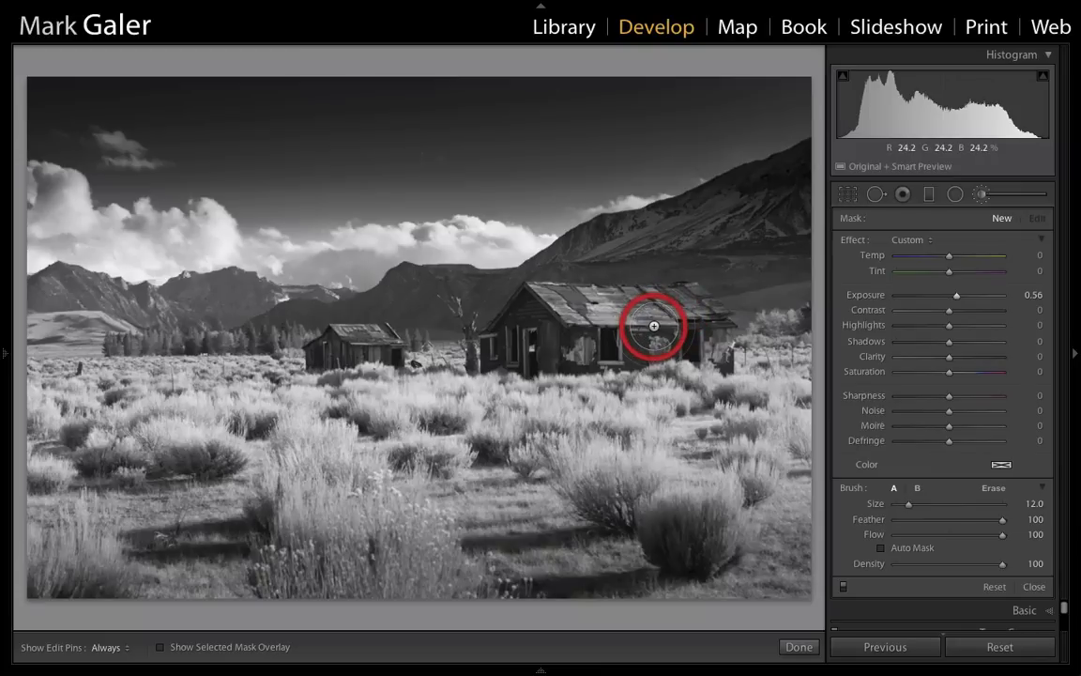
scroll(654, 325, up, 1)
drag(1000, 524, 1026, 527)
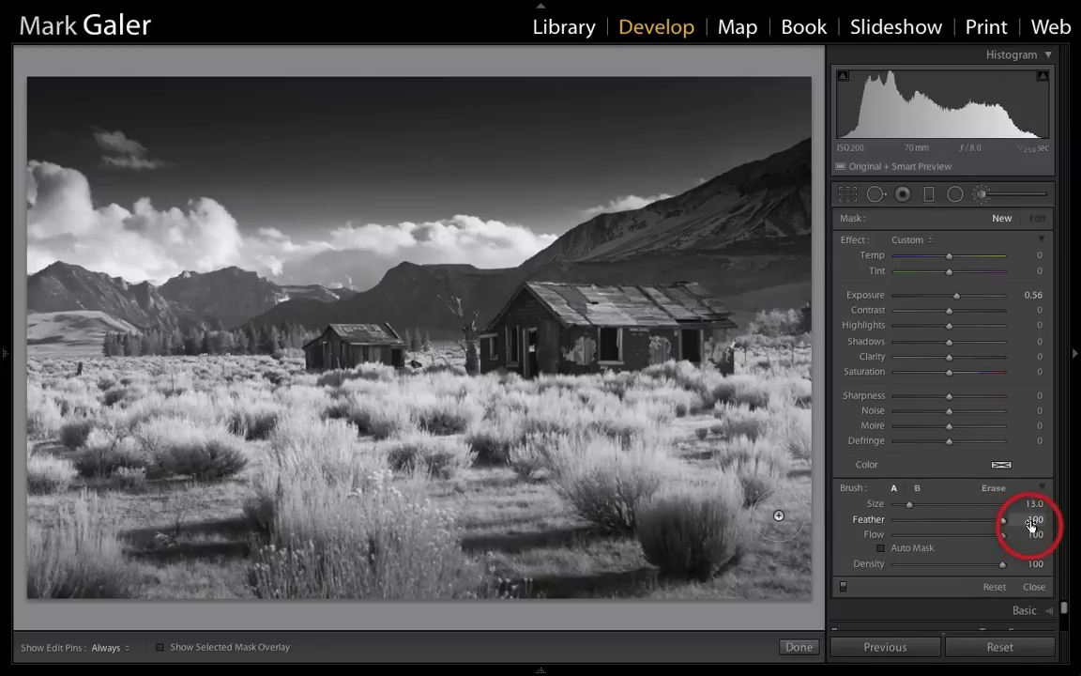
click(1022, 536)
click(1019, 564)
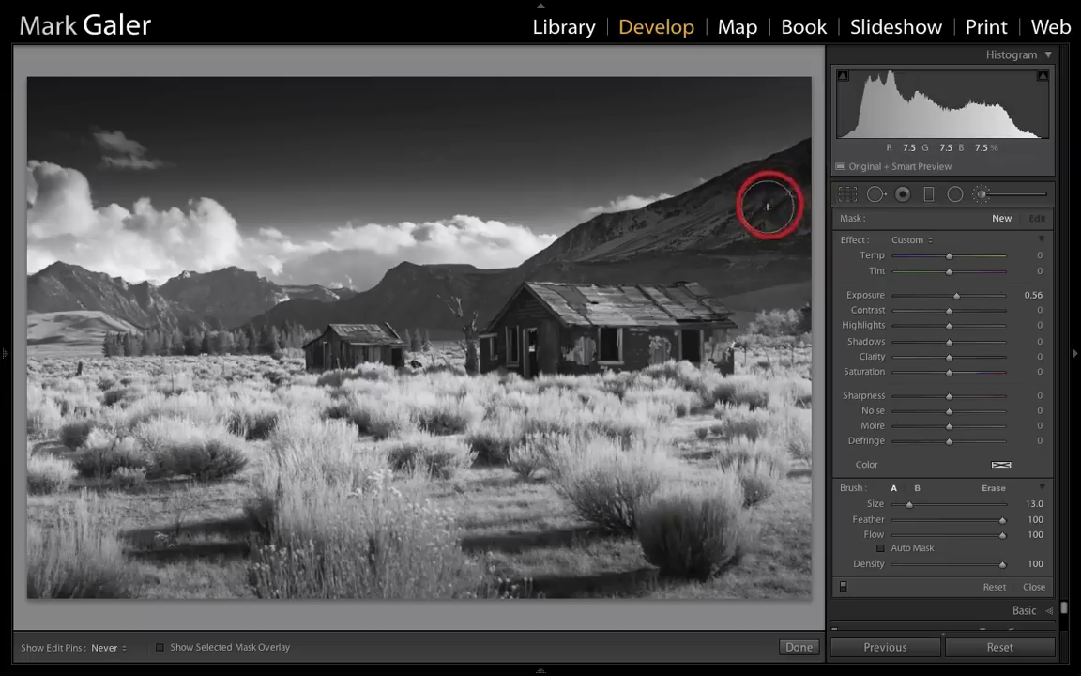
Paint the brightening adjustment over the mountain slope behind the large cabin and over the cabin itself, hiding the edit pin while painting.
key(h)
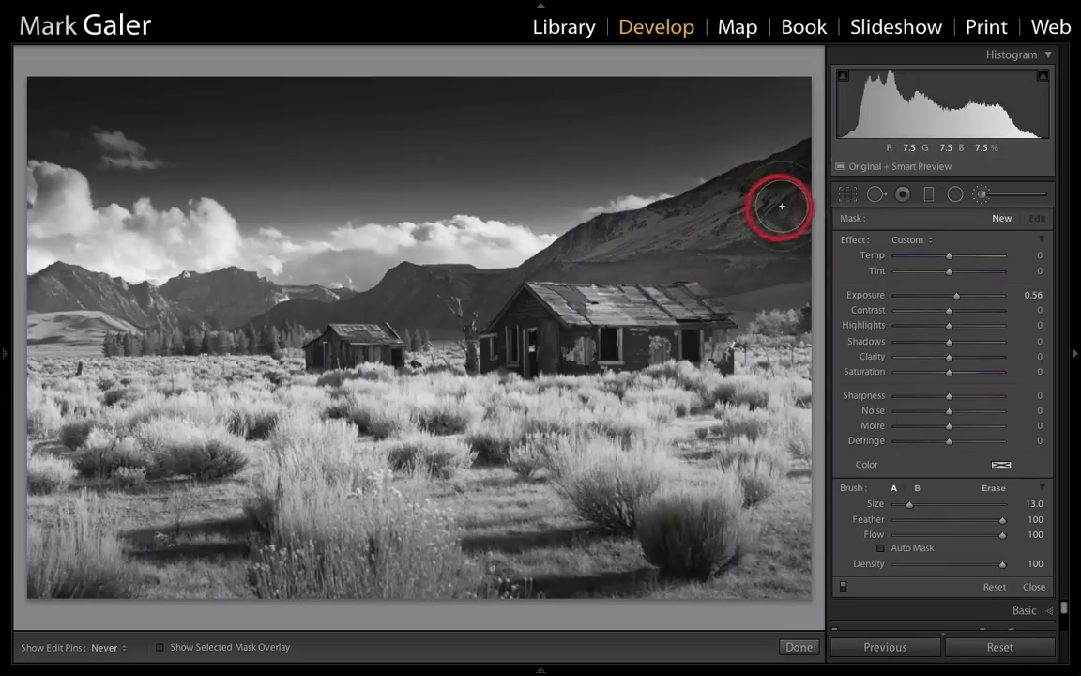
mouse_move(795, 206)
mouse_down()
mouse_move(696, 320)
mouse_move(582, 319)
mouse_move(495, 341)
mouse_move(518, 349)
mouse_move(493, 357)
mouse_move(719, 345)
mouse_up()
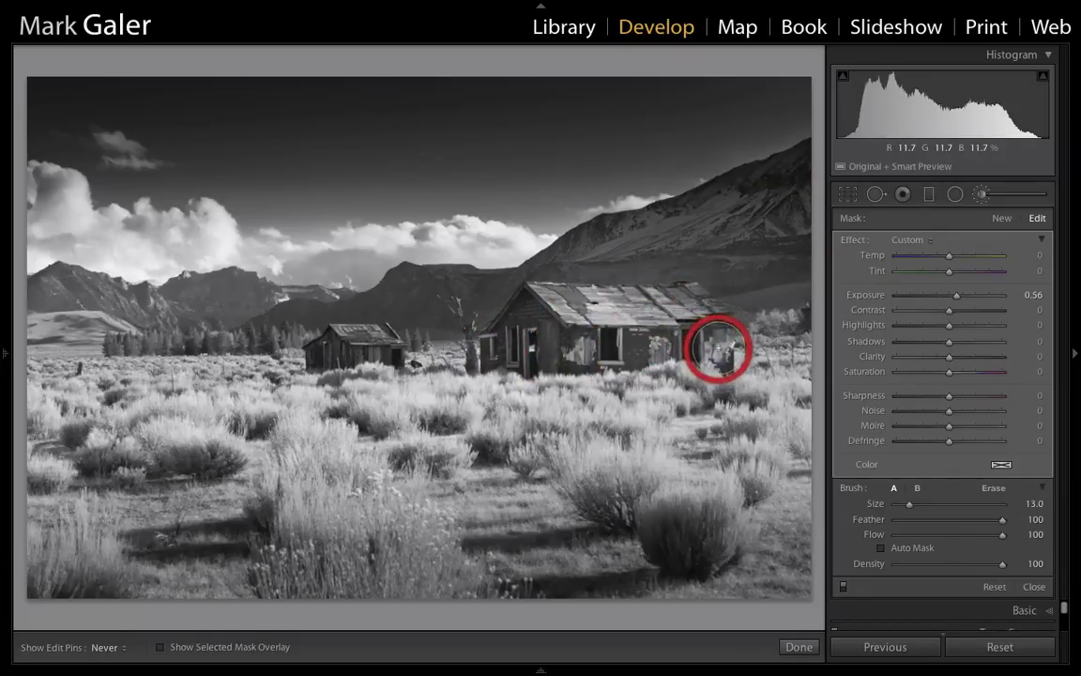
key(h)
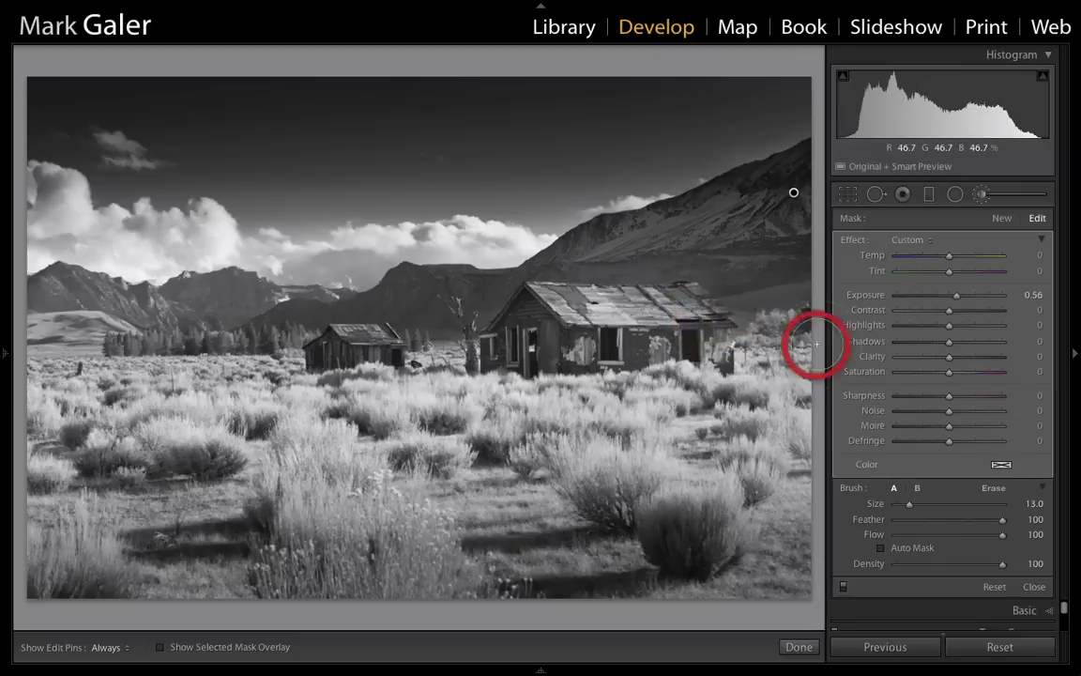
Set the brushed adjustment's clarity to 51, preview its mask overlay, and hide the edit pins.
drag(948, 358, 976, 361)
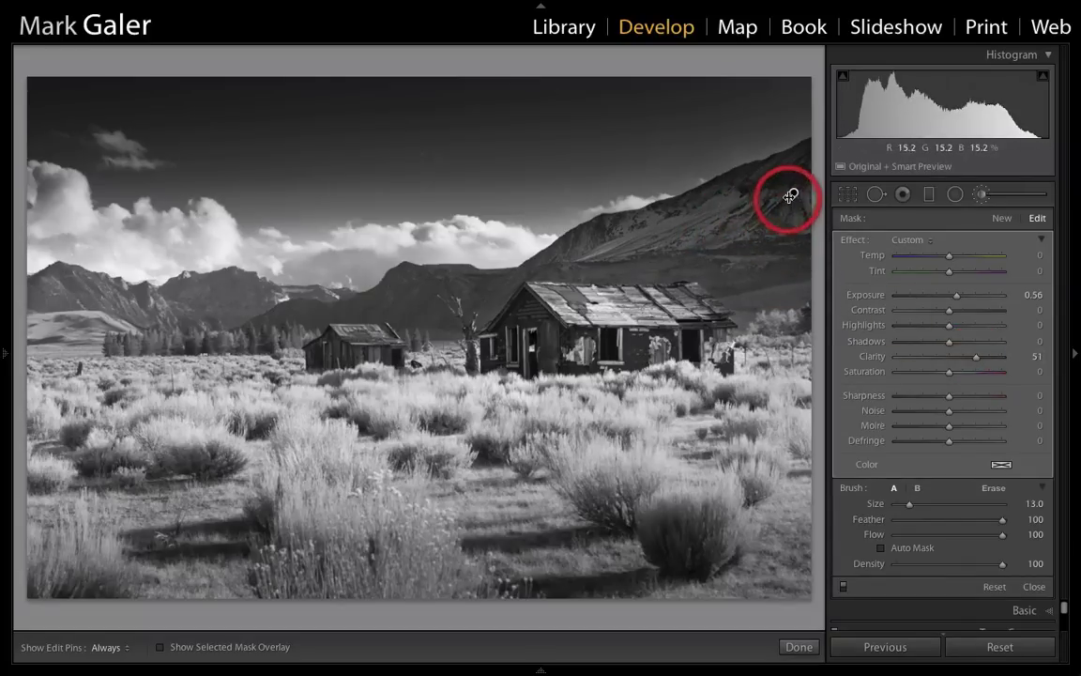
mouse_move(795, 192)
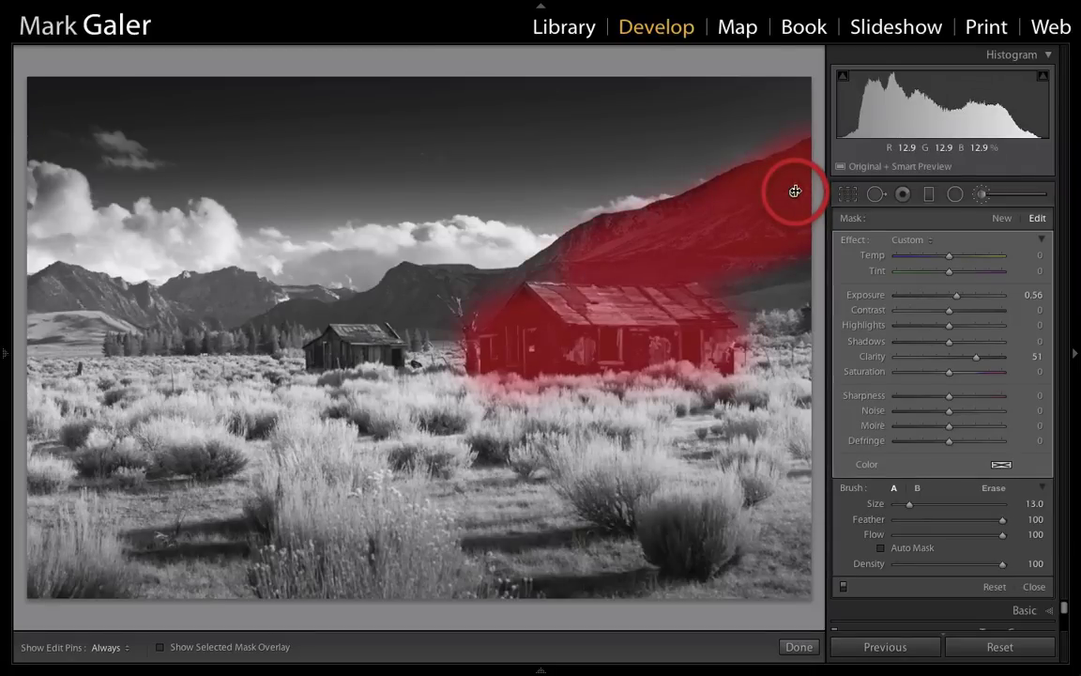
key(h)
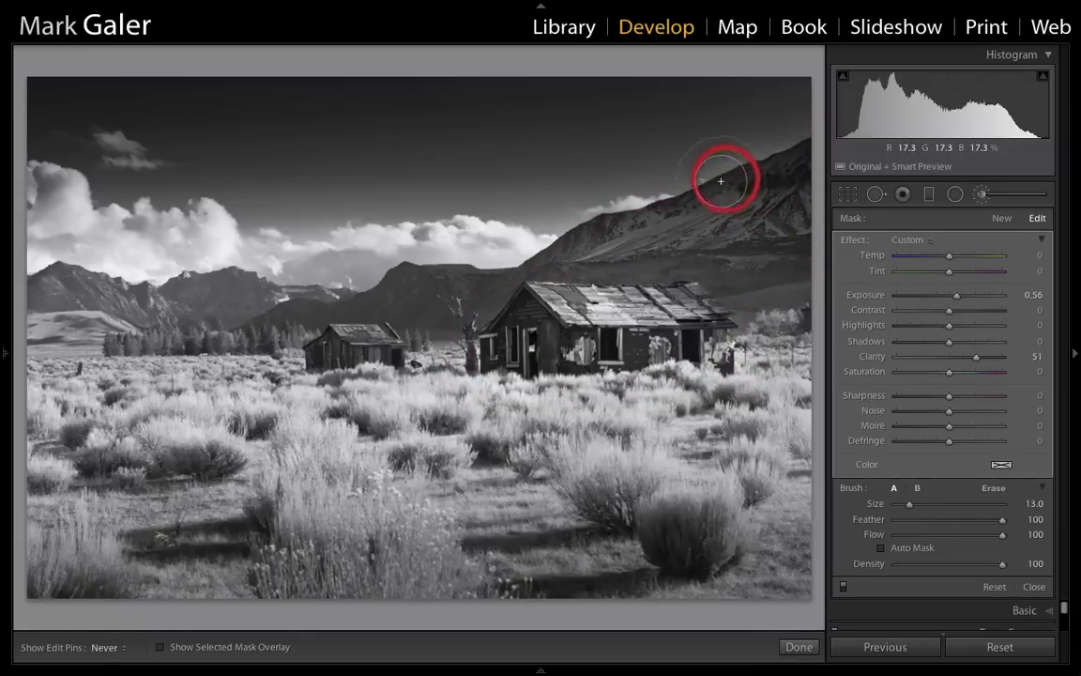
Paint the brightening adjustment up the large mountain slope, erase its spill into the sky along the ridge using Auto Mask, and check the mask overlay.
mouse_move(627, 219)
mouse_down()
mouse_move(610, 224)
mouse_move(728, 182)
mouse_move(757, 186)
mouse_move(794, 157)
mouse_move(647, 210)
mouse_move(615, 189)
mouse_move(693, 157)
mouse_move(793, 191)
mouse_up()
key(o)
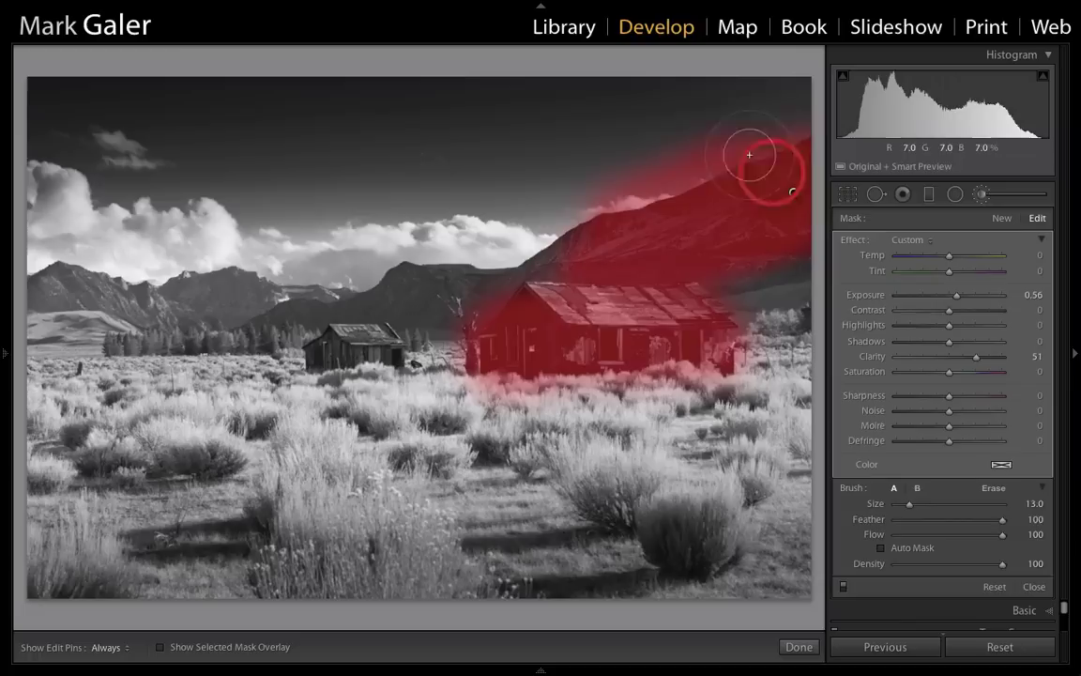
key(alt)
drag(761, 126, 782, 119)
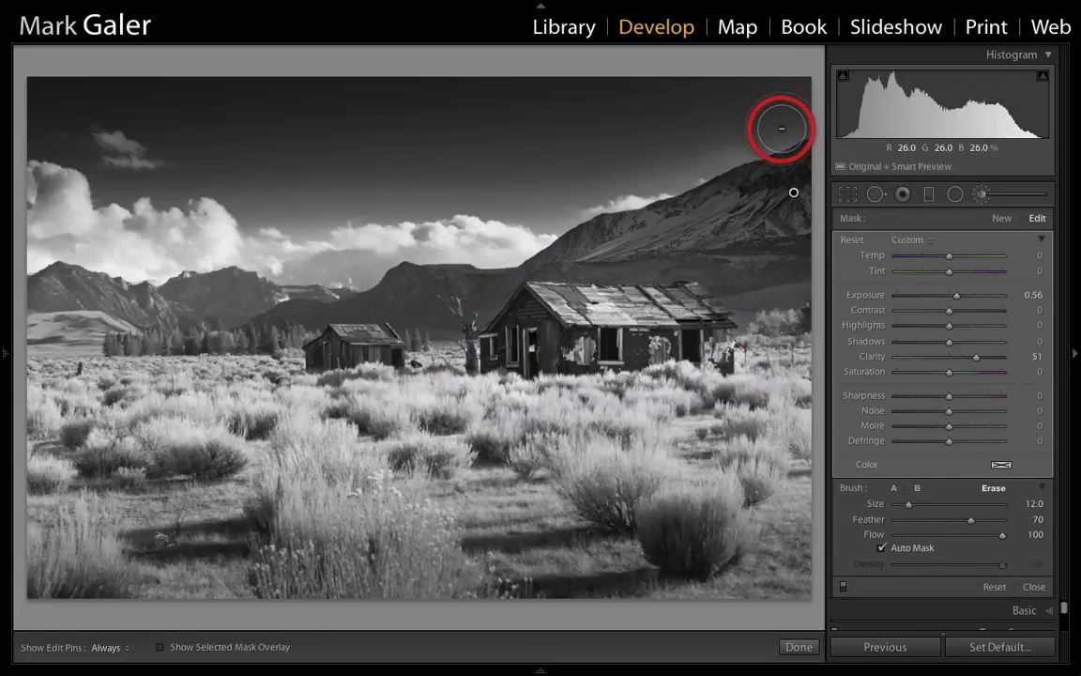
key(h)
mouse_move(785, 129)
mouse_down()
mouse_move(673, 177)
mouse_move(623, 185)
mouse_move(799, 124)
mouse_move(760, 148)
mouse_move(734, 189)
mouse_move(740, 204)
mouse_move(791, 192)
mouse_up()
key(h)
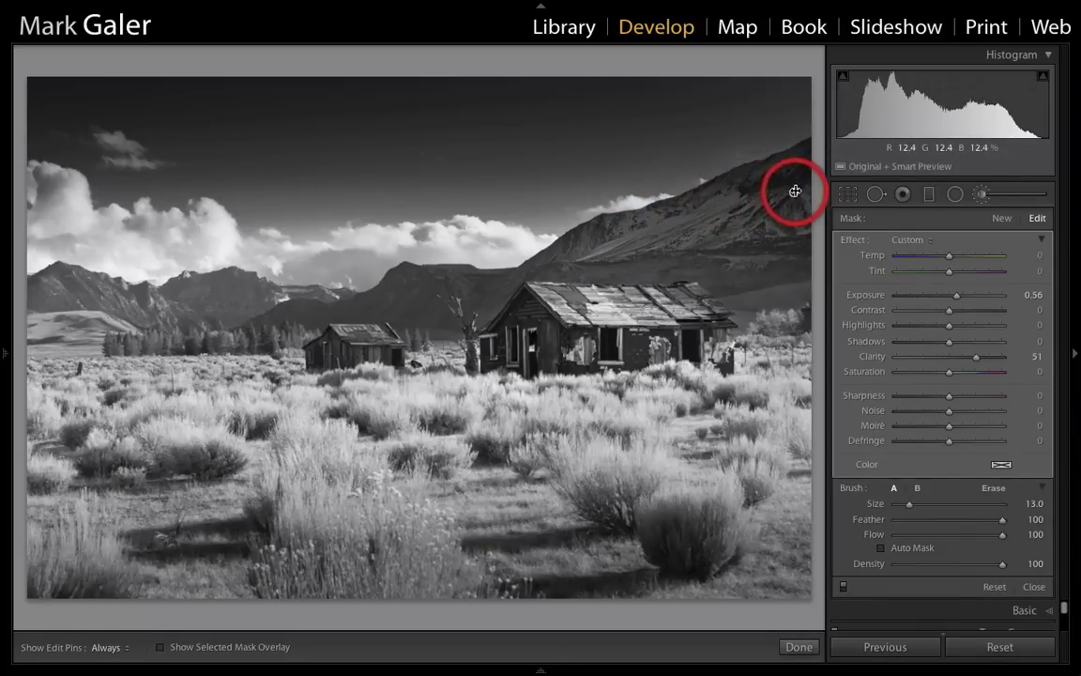
key(o)
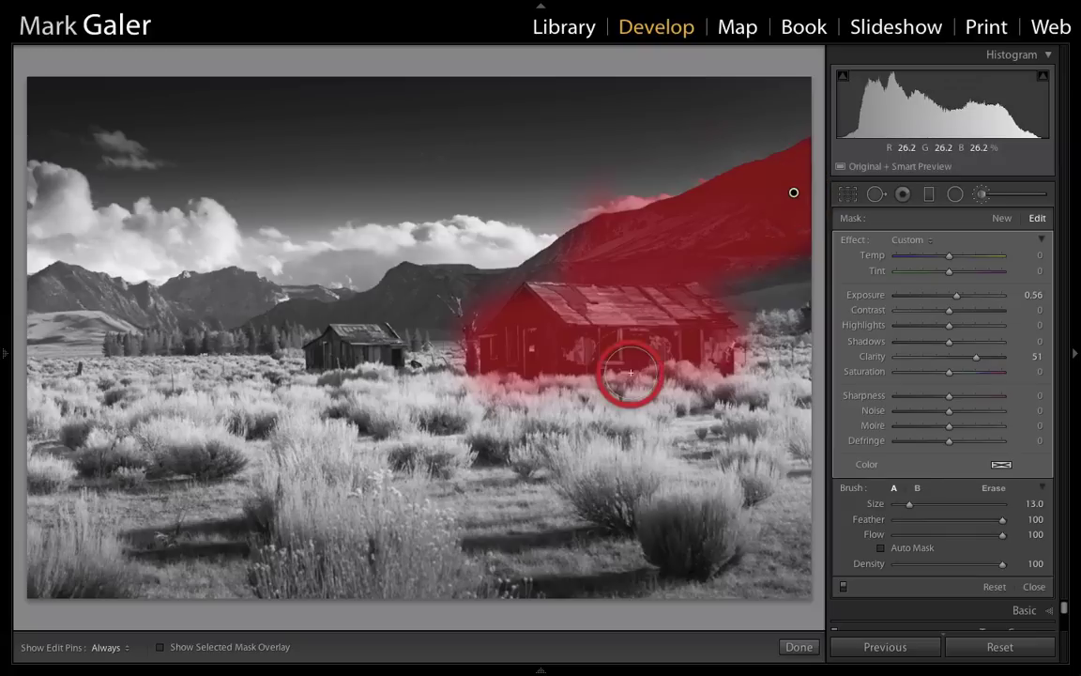
Start a new brush adjustment with exposure at −0.56 and clarity at 49.
click(1003, 225)
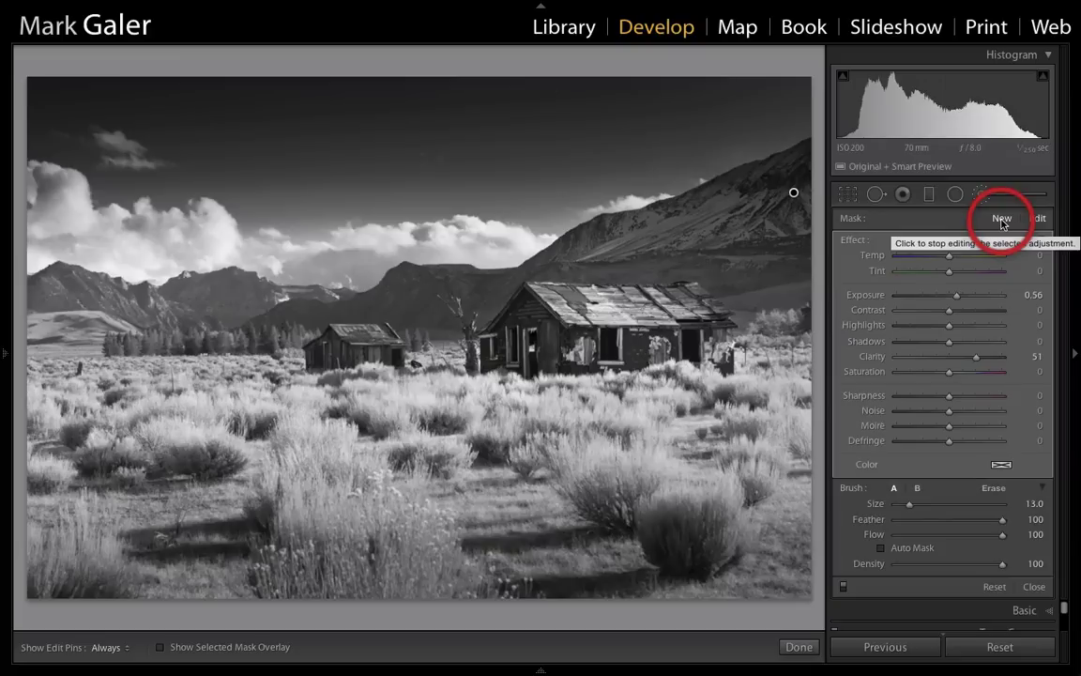
click(1003, 224)
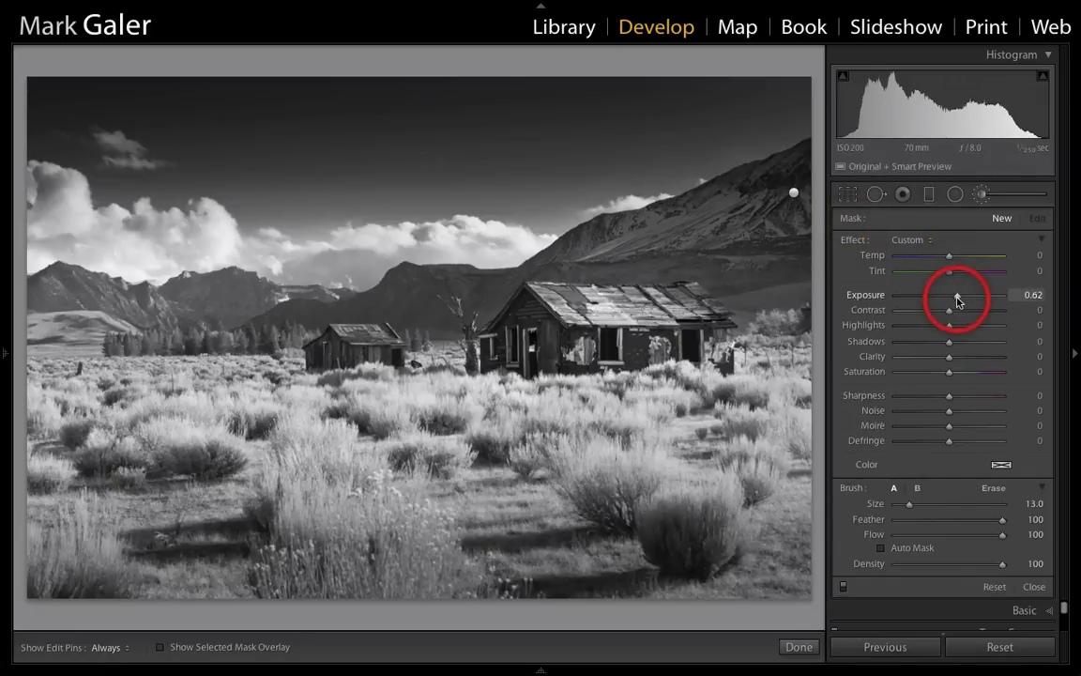
drag(941, 302, 943, 301)
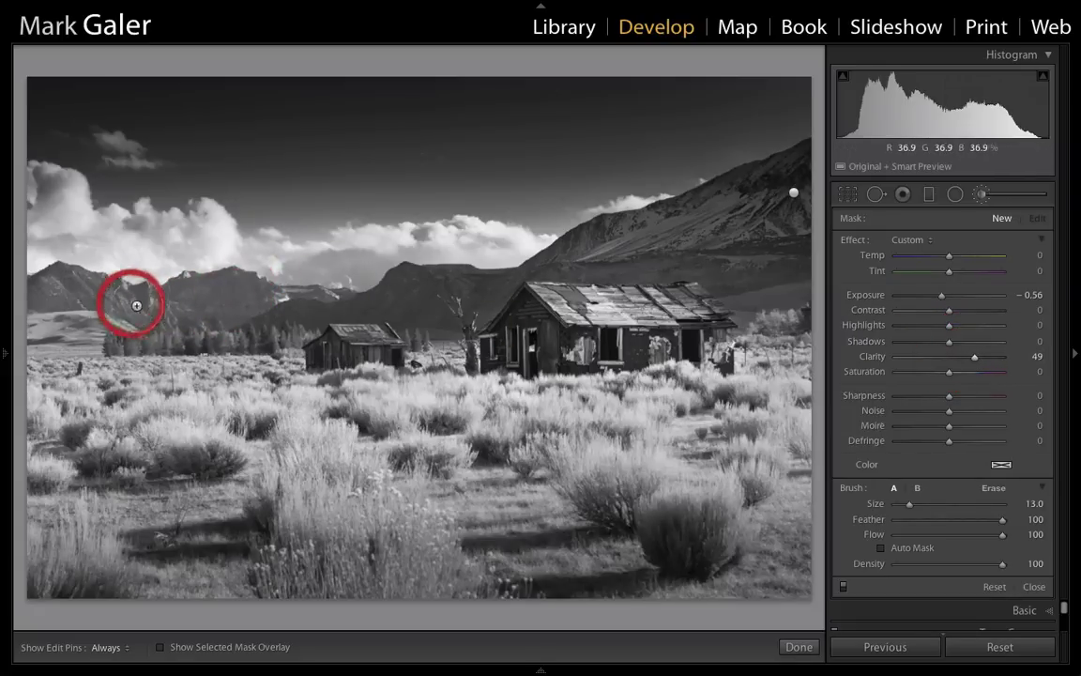
Paint the darkening adjustment over the distant mountains and lower the brush density to 51.
mouse_move(136, 305)
mouse_down()
mouse_move(270, 300)
mouse_move(94, 311)
mouse_move(51, 298)
mouse_move(120, 312)
mouse_move(82, 306)
mouse_move(56, 323)
mouse_move(278, 296)
mouse_move(76, 323)
mouse_move(338, 291)
mouse_move(304, 294)
mouse_move(198, 258)
mouse_move(65, 251)
mouse_move(26, 273)
mouse_move(252, 270)
mouse_move(170, 257)
mouse_move(349, 310)
mouse_move(312, 316)
mouse_move(396, 293)
mouse_move(418, 305)
mouse_move(512, 301)
mouse_move(526, 284)
mouse_move(495, 298)
mouse_move(422, 294)
mouse_move(562, 328)
mouse_move(908, 488)
mouse_move(992, 554)
mouse_move(950, 570)
mouse_up()
key(h)
key(h)
key(h)
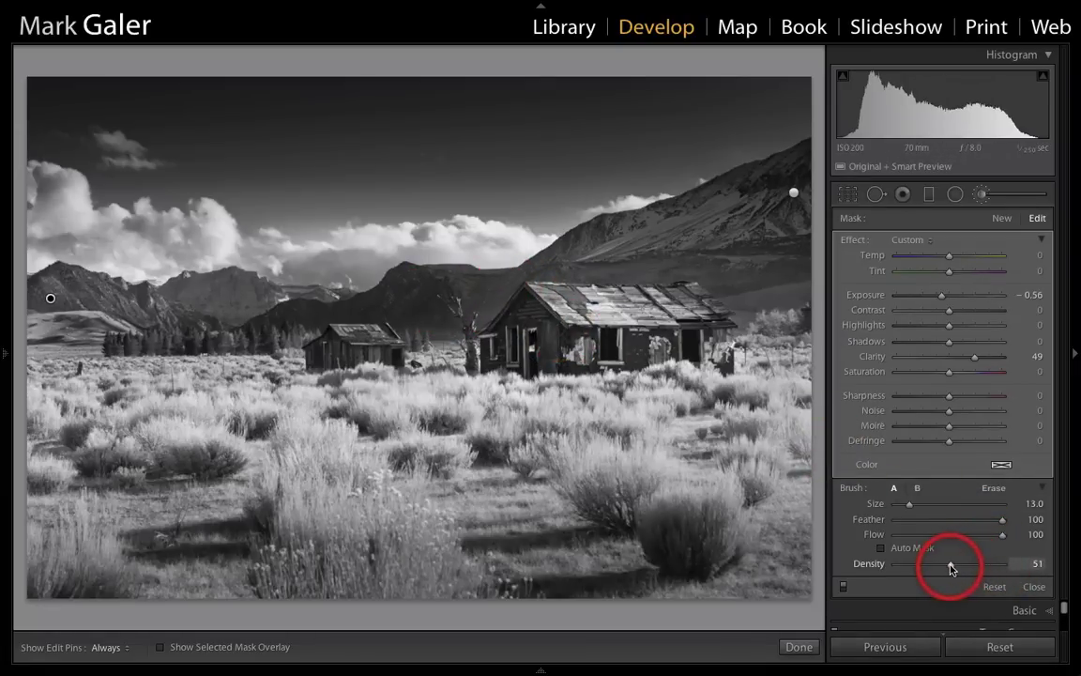
Paint the reduced-density darkening over the bright sagebrush in front of the large cabin, and restore the brush density to 100.
click(661, 383)
mouse_move(662, 383)
mouse_down()
mouse_move(422, 289)
mouse_move(432, 319)
mouse_move(456, 305)
mouse_move(434, 302)
mouse_move(486, 290)
mouse_move(410, 299)
mouse_move(476, 296)
mouse_move(462, 285)
mouse_move(418, 289)
mouse_move(434, 288)
mouse_move(433, 304)
mouse_move(423, 294)
mouse_move(565, 325)
mouse_move(818, 457)
mouse_move(954, 572)
mouse_move(1013, 566)
mouse_up()
key(h)
key(h)
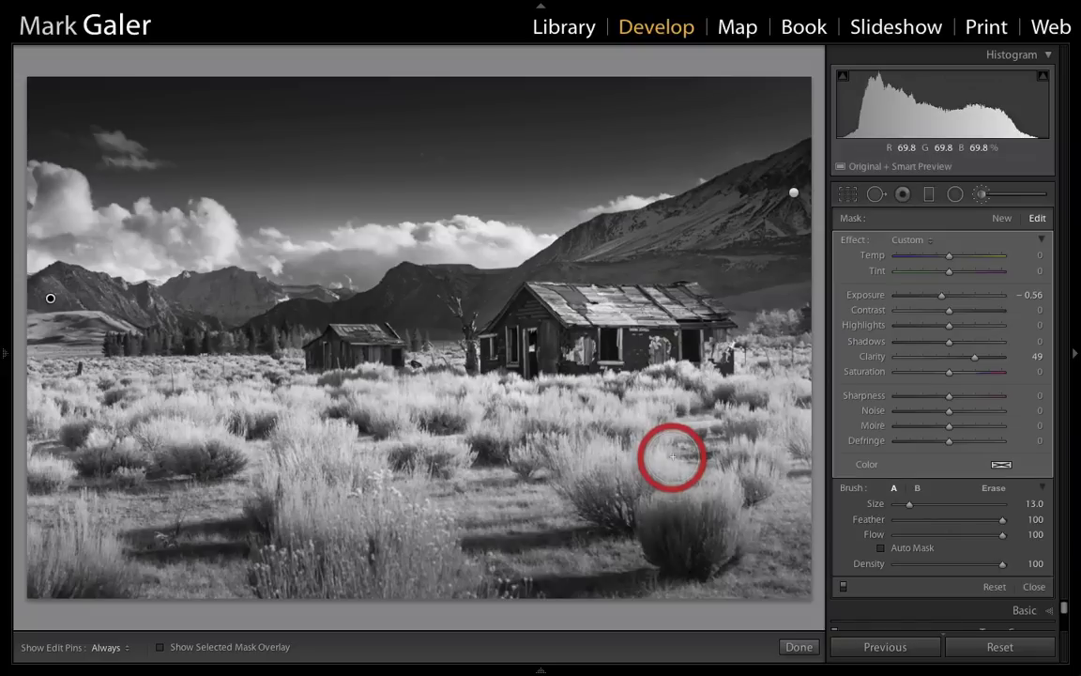
Enlarge the adjustment brush to size 20.
key(bracketright)
key(bracketright)
key(bracketright)
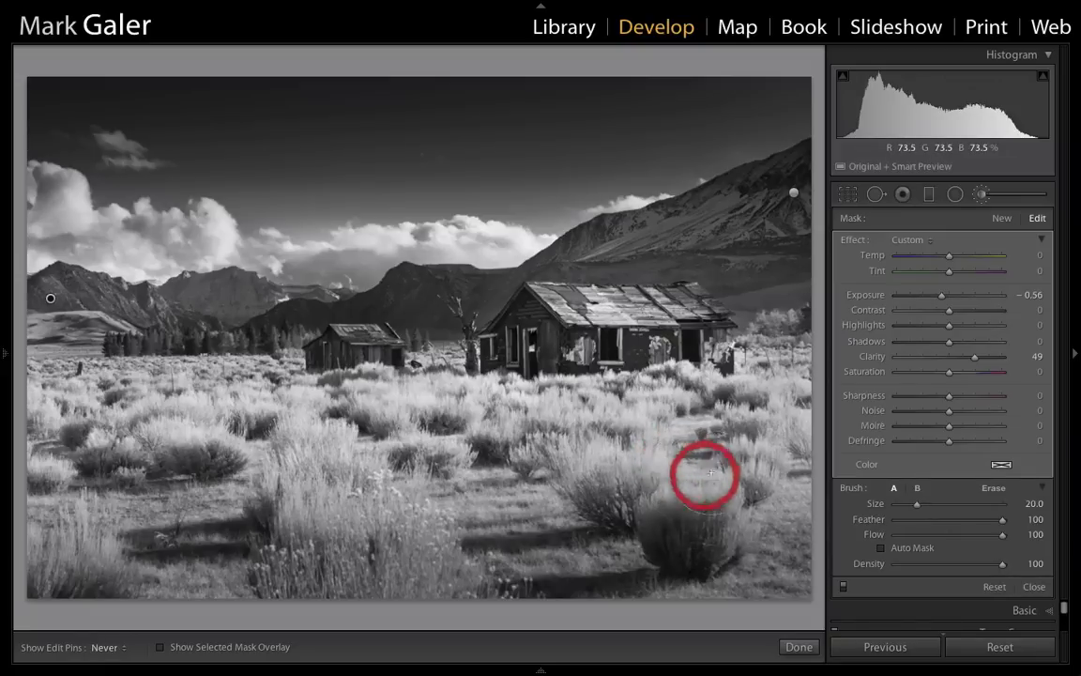
key(h)
mouse_move(692, 452)
mouse_down()
mouse_move(757, 439)
mouse_move(775, 464)
mouse_move(781, 525)
mouse_move(704, 556)
mouse_move(546, 552)
mouse_move(517, 520)
mouse_move(469, 502)
mouse_move(338, 491)
mouse_move(250, 513)
mouse_move(158, 504)
mouse_move(66, 444)
mouse_move(112, 449)
mouse_move(95, 447)
mouse_move(116, 566)
mouse_move(190, 595)
mouse_move(352, 579)
mouse_move(388, 518)
mouse_move(421, 540)
mouse_move(437, 572)
mouse_move(447, 556)
mouse_move(414, 513)
mouse_move(447, 465)
mouse_move(428, 462)
mouse_move(521, 481)
mouse_up()
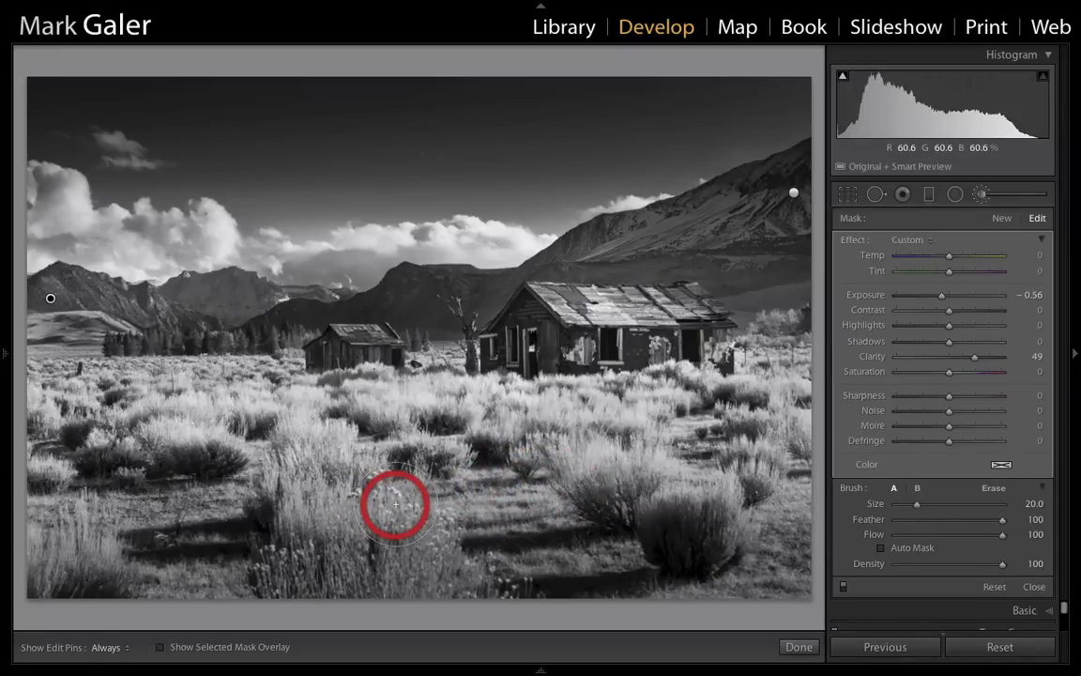
key(ctrl+z)
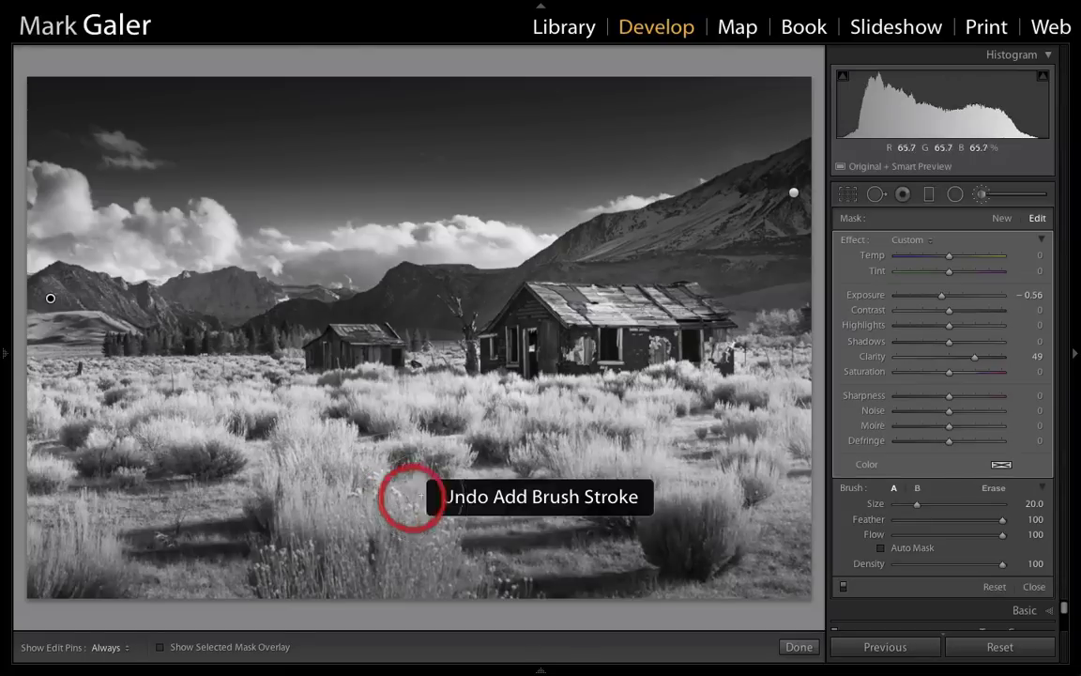
Start a new brush adjustment with exposure −0.56 and clarity 0, enlarge the brush to 22, and paint over the foreground sagebrush.
click(1002, 221)
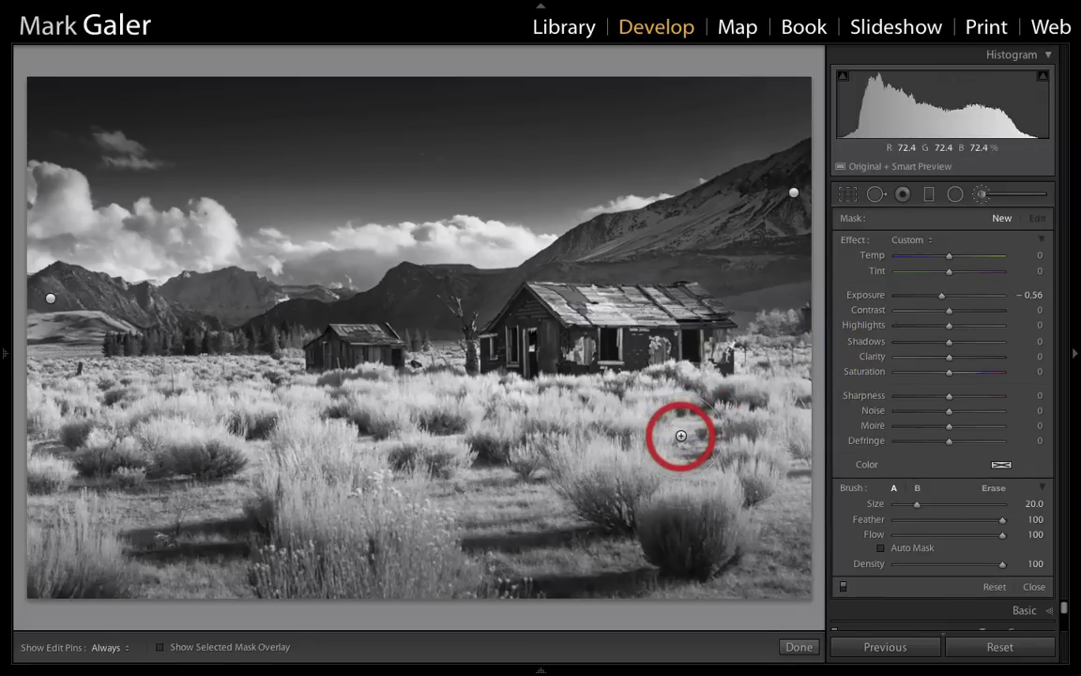
key(h)
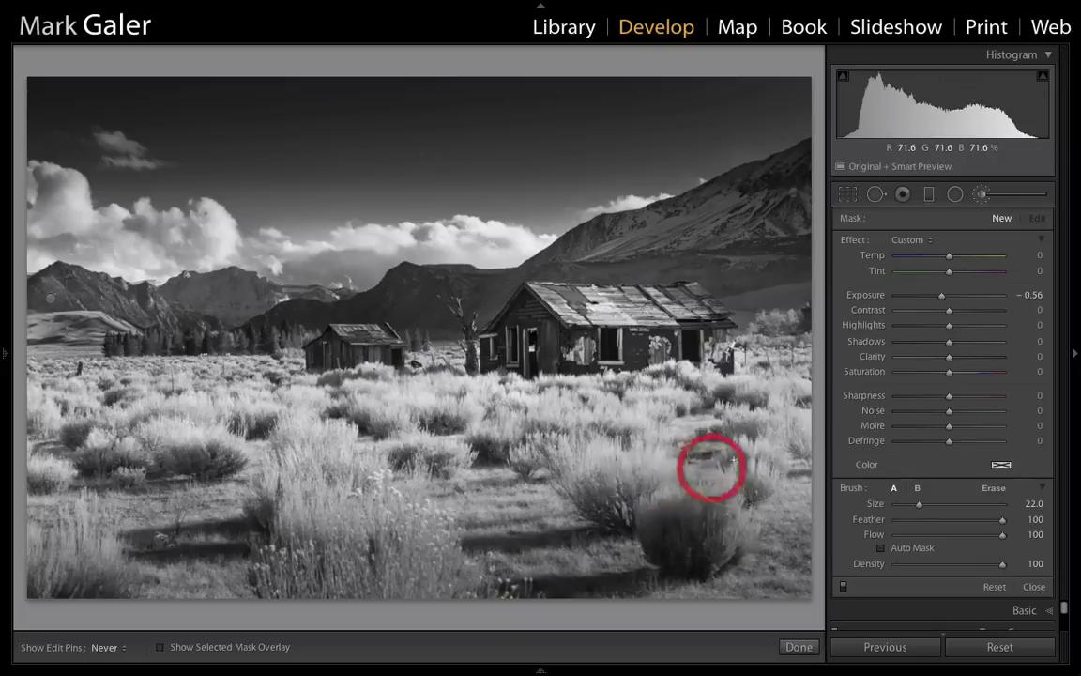
key(bracketright)
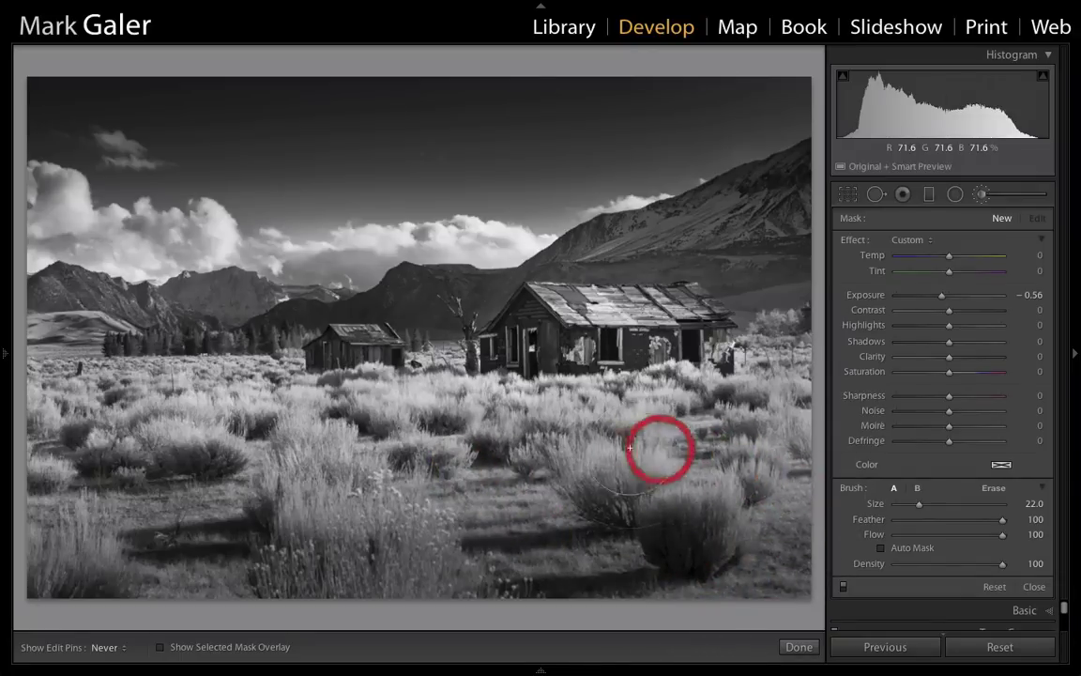
mouse_move(535, 460)
mouse_down()
mouse_move(410, 453)
mouse_move(366, 465)
mouse_up()
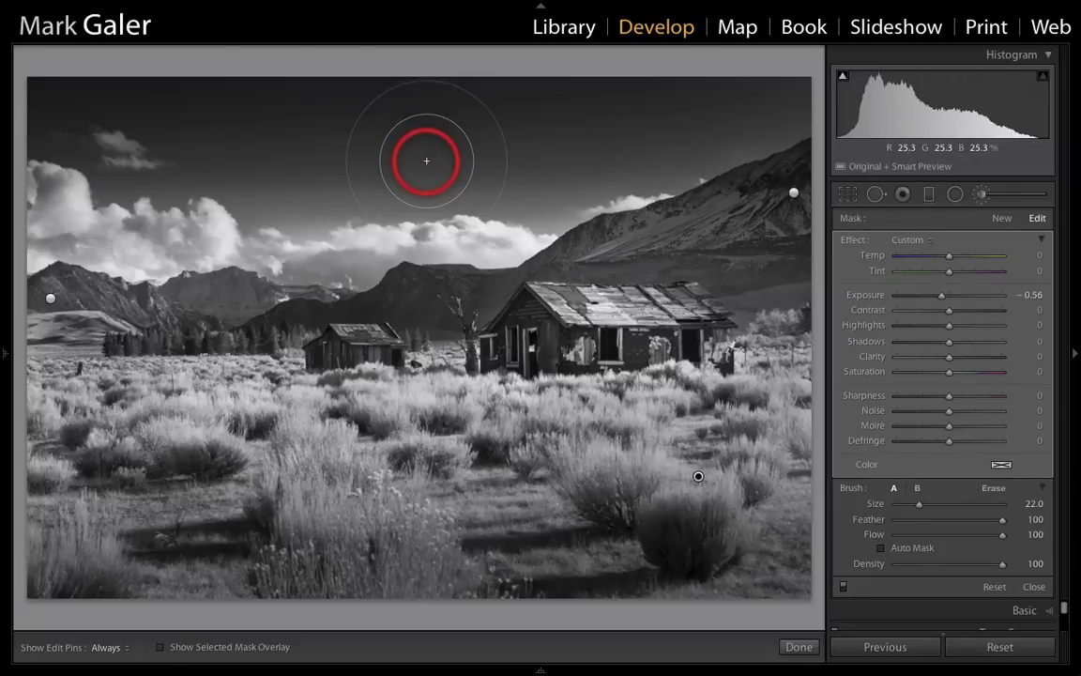
Start Spot Removal with spots visualized, and heal the dust spot near the top edge of the sky with a size 73 brush.
click(876, 194)
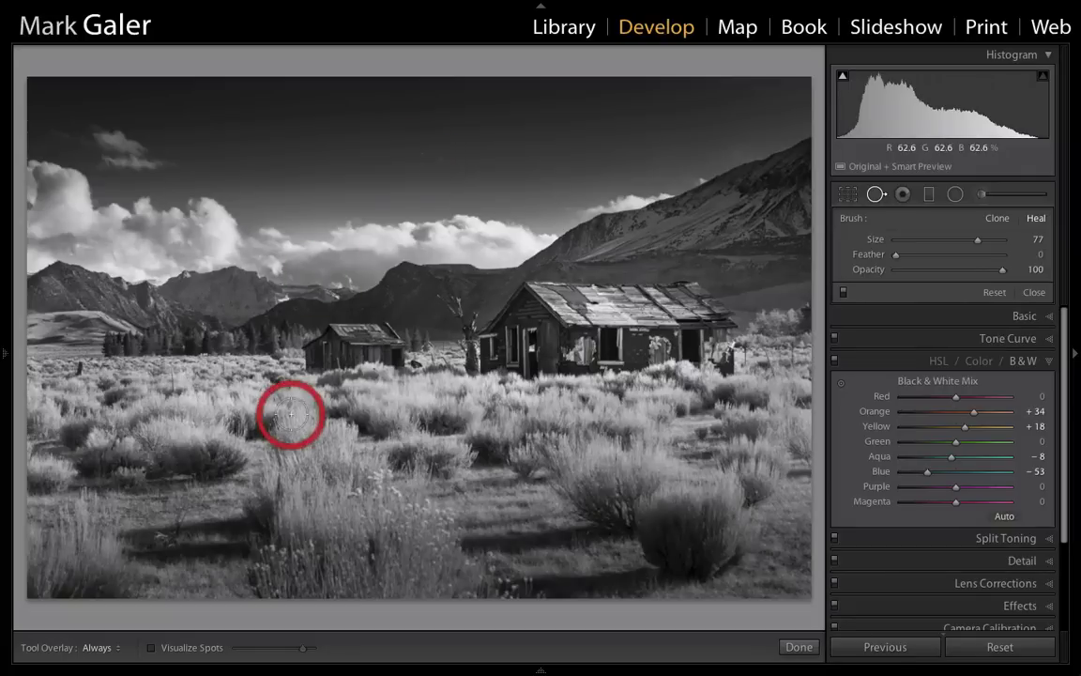
click(152, 648)
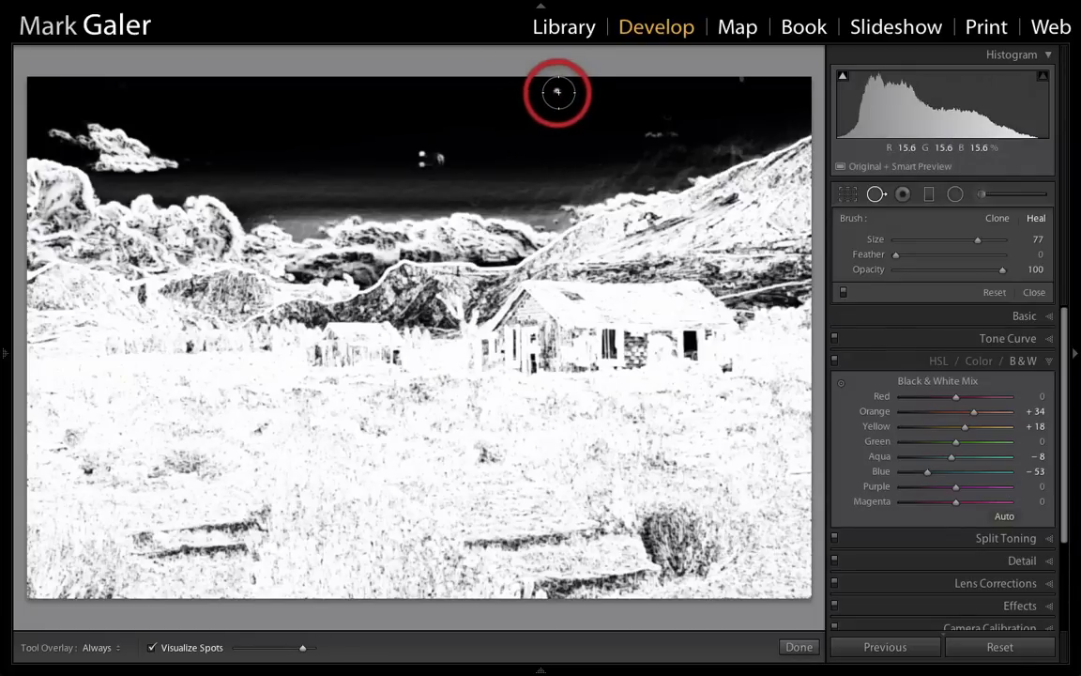
scroll(558, 92, down, 1)
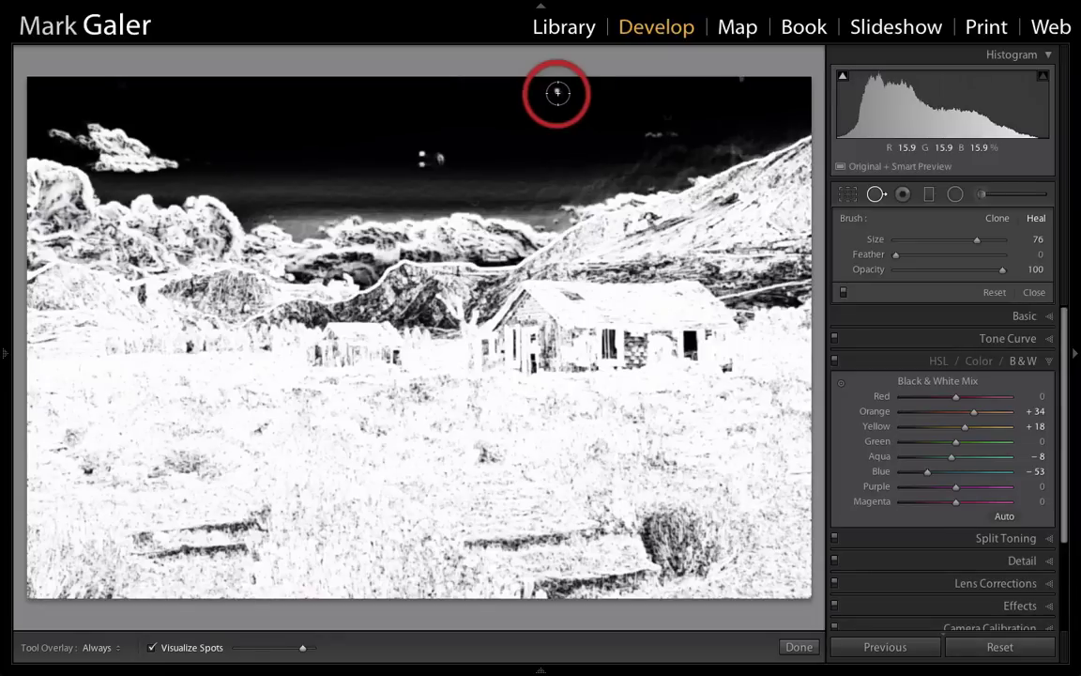
scroll(558, 91, down, 1)
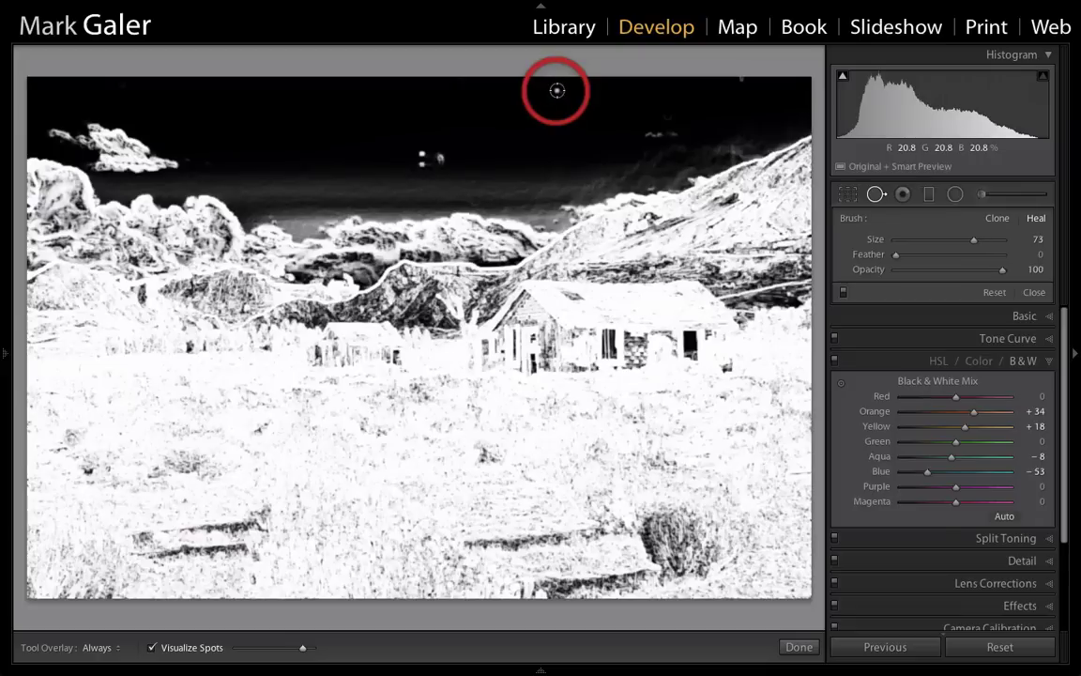
click(557, 91)
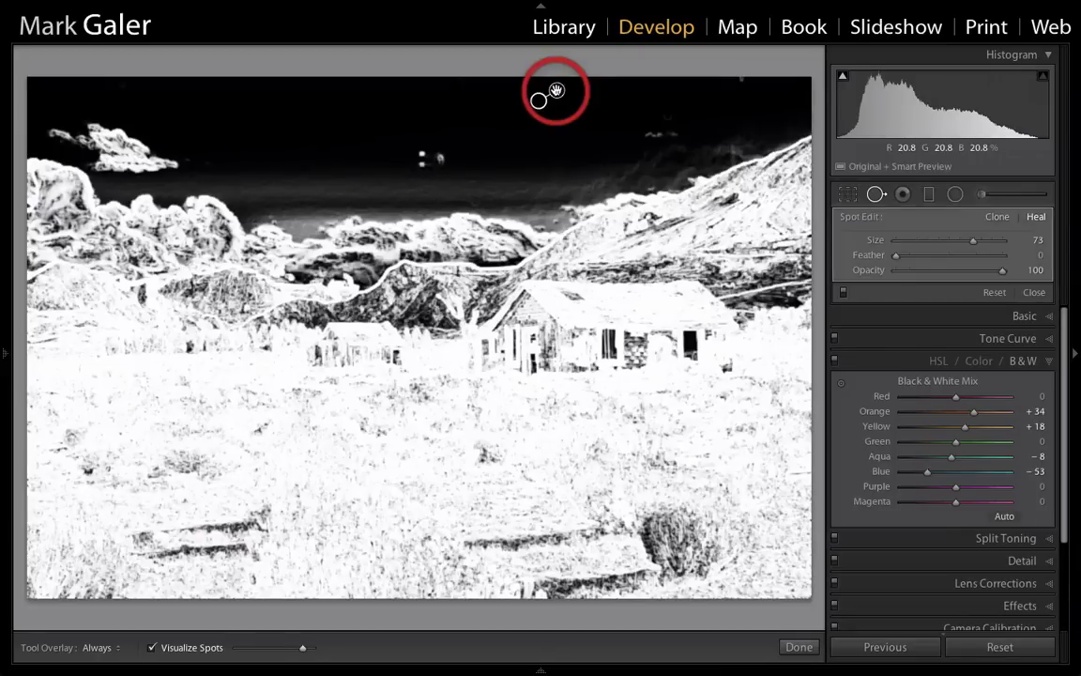
mouse_move(556, 91)
mouse_down()
mouse_move(535, 126)
mouse_move(538, 101)
mouse_up()
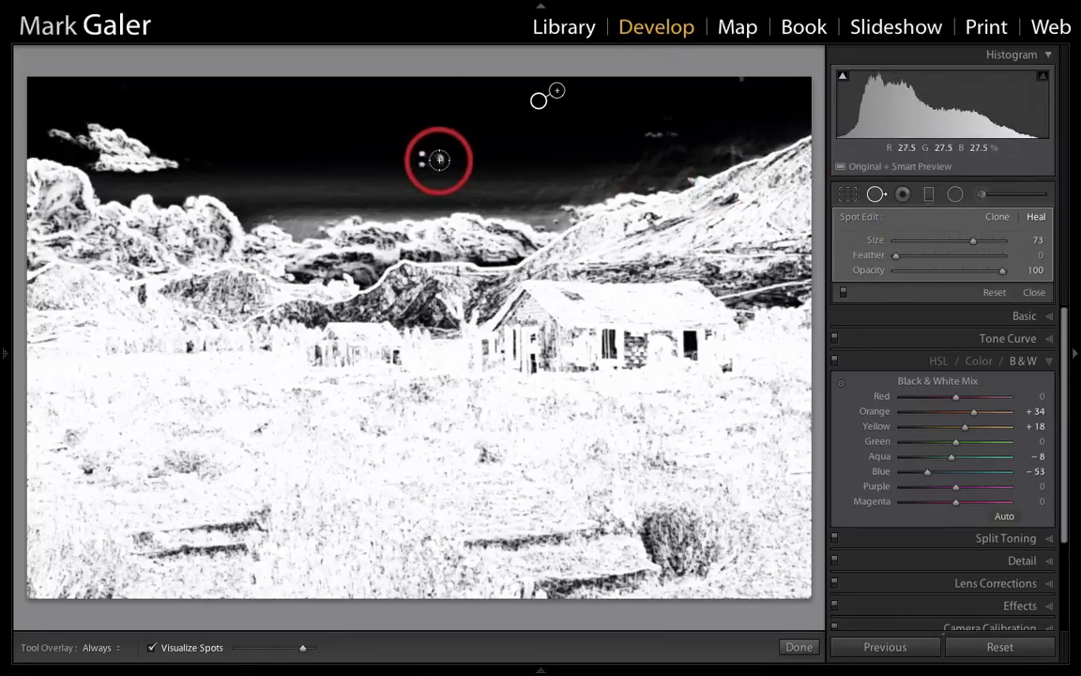
Heal the cluster of spots in the middle of the sky at size 76, turn off spot visualization and close Spot Removal.
mouse_move(440, 161)
mouse_down()
mouse_move(391, 169)
mouse_move(382, 153)
mouse_up()
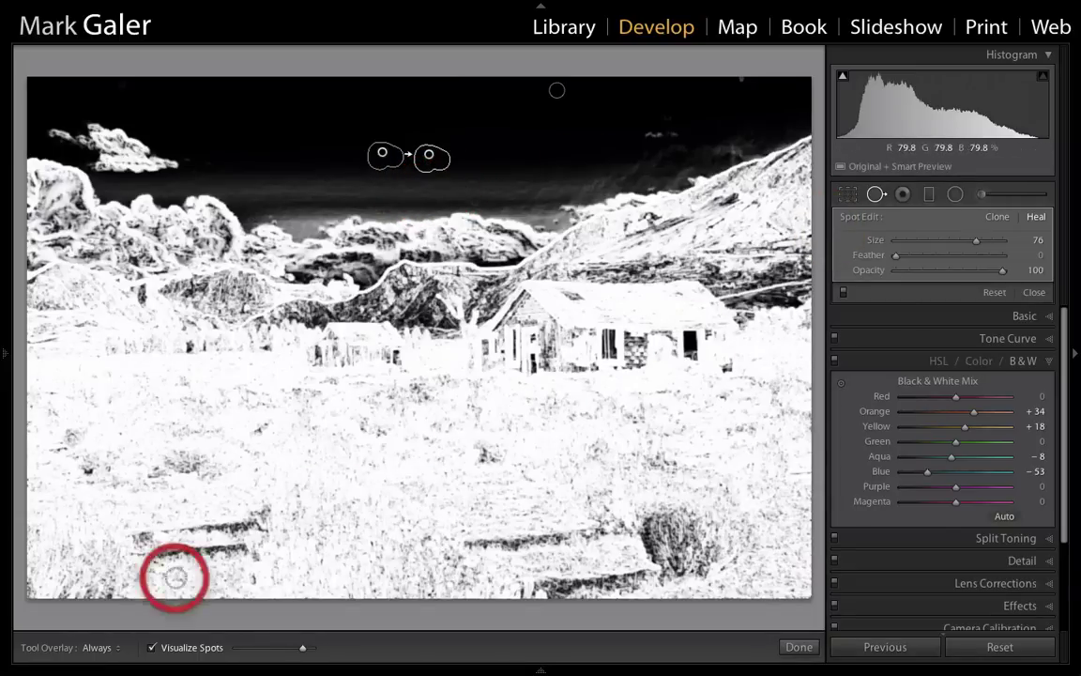
click(152, 647)
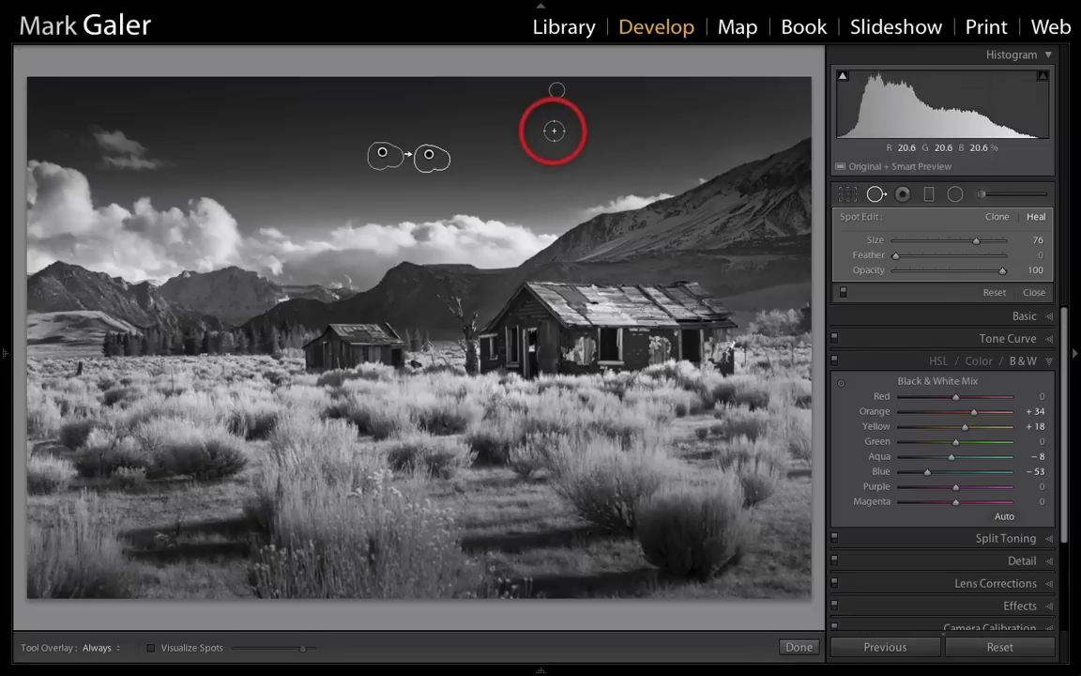
click(876, 194)
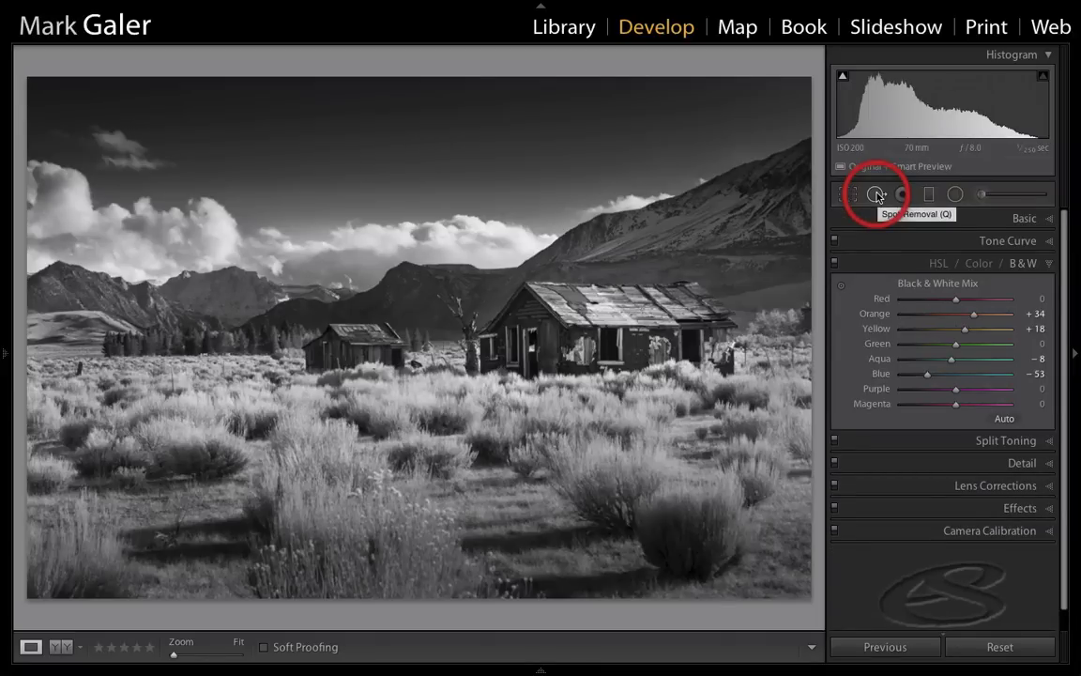
Set the photo's overall contrast to +30.
click(894, 221)
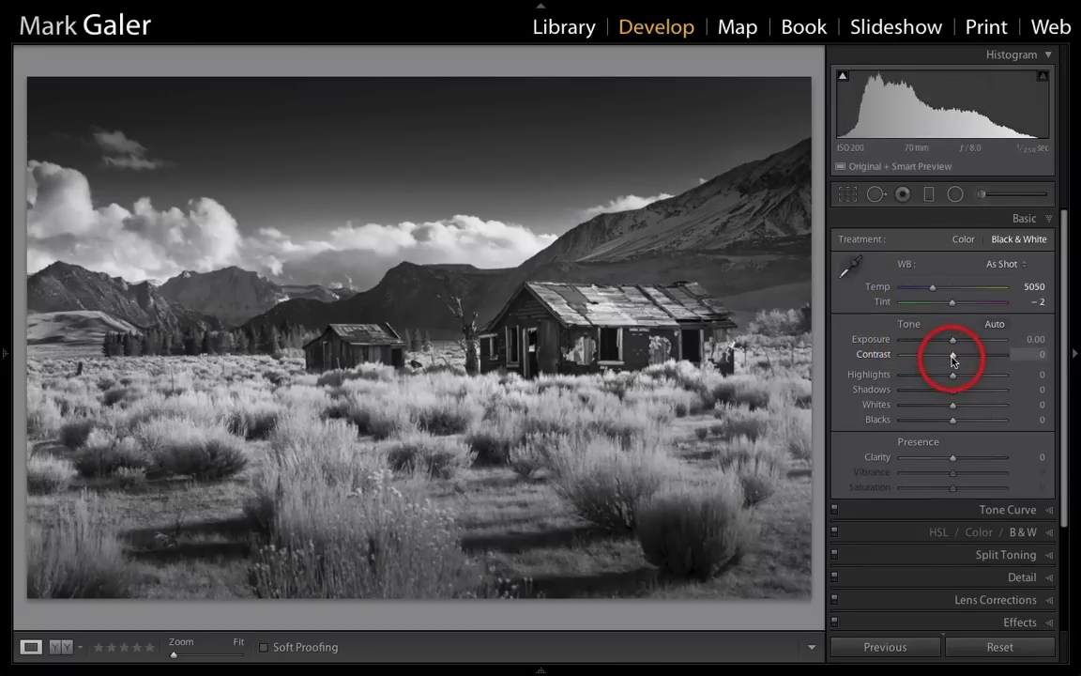
drag(952, 359, 969, 360)
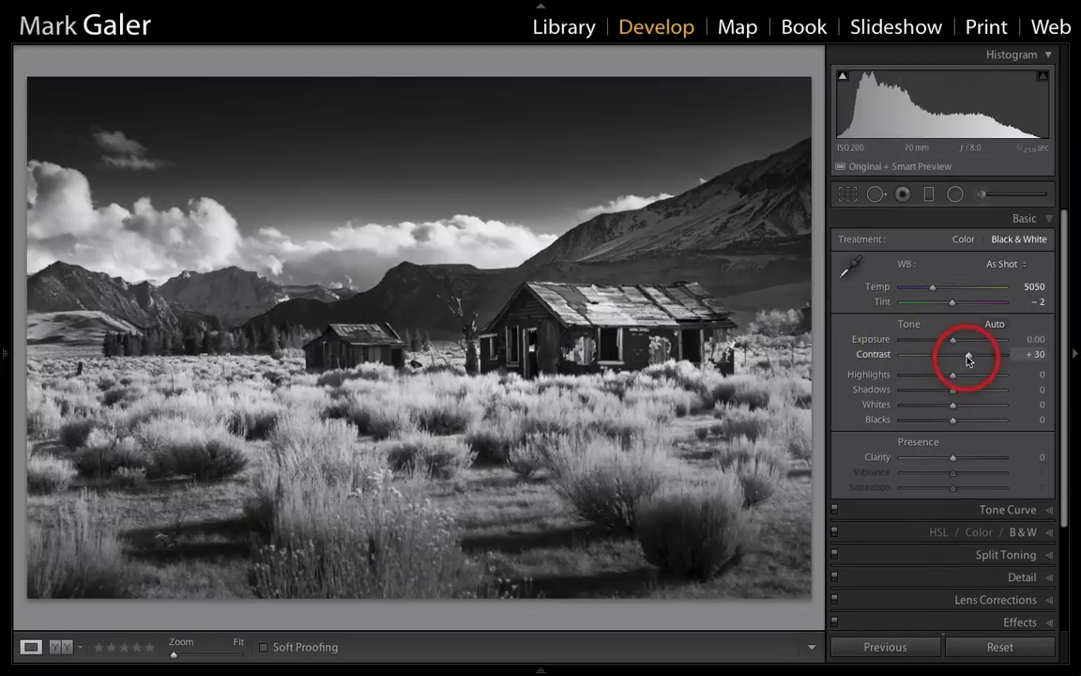
mouse_move(967, 358)
mouse_down()
mouse_move(1000, 358)
mouse_move(968, 358)
mouse_up()
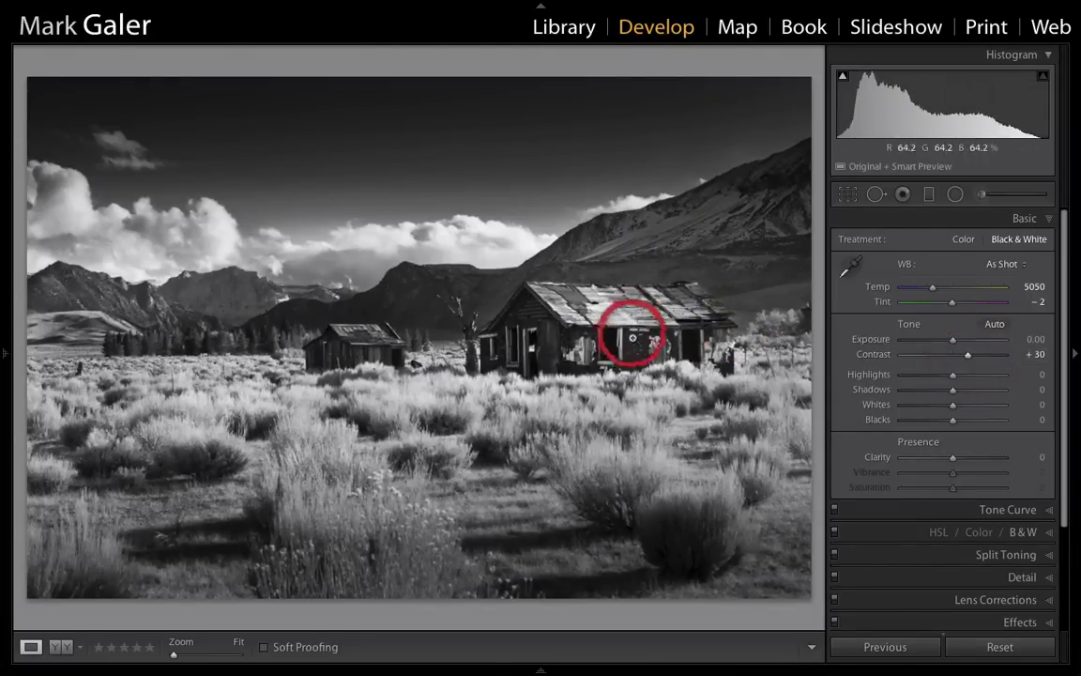
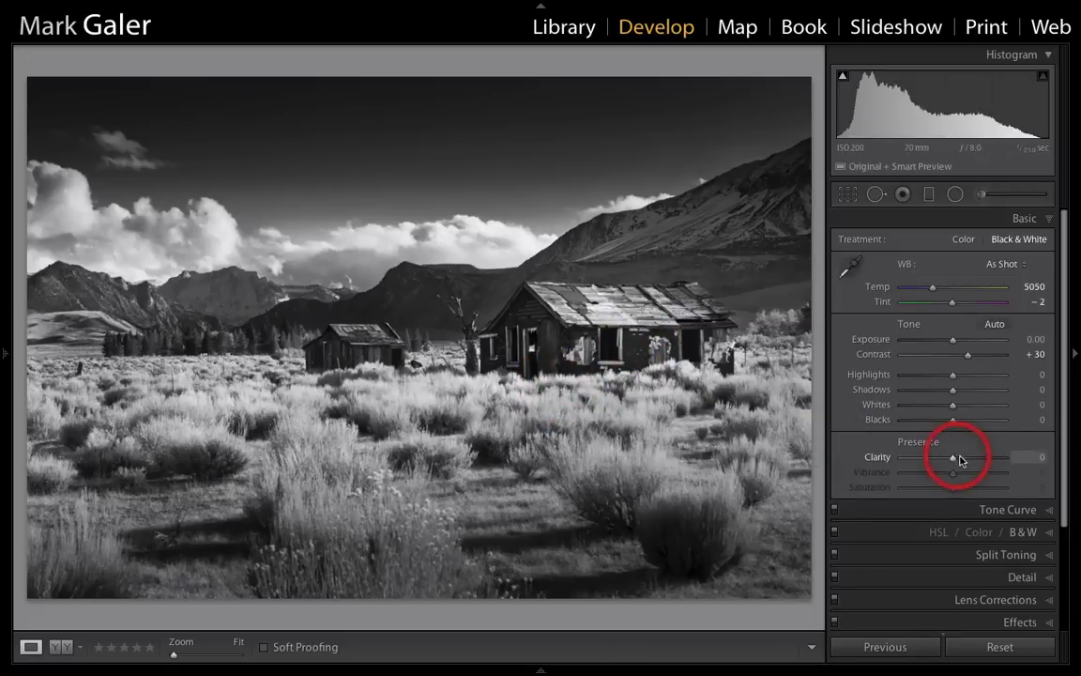
Try the photo's overall clarity at +38 and reset it to 0.
drag(953, 462, 972, 464)
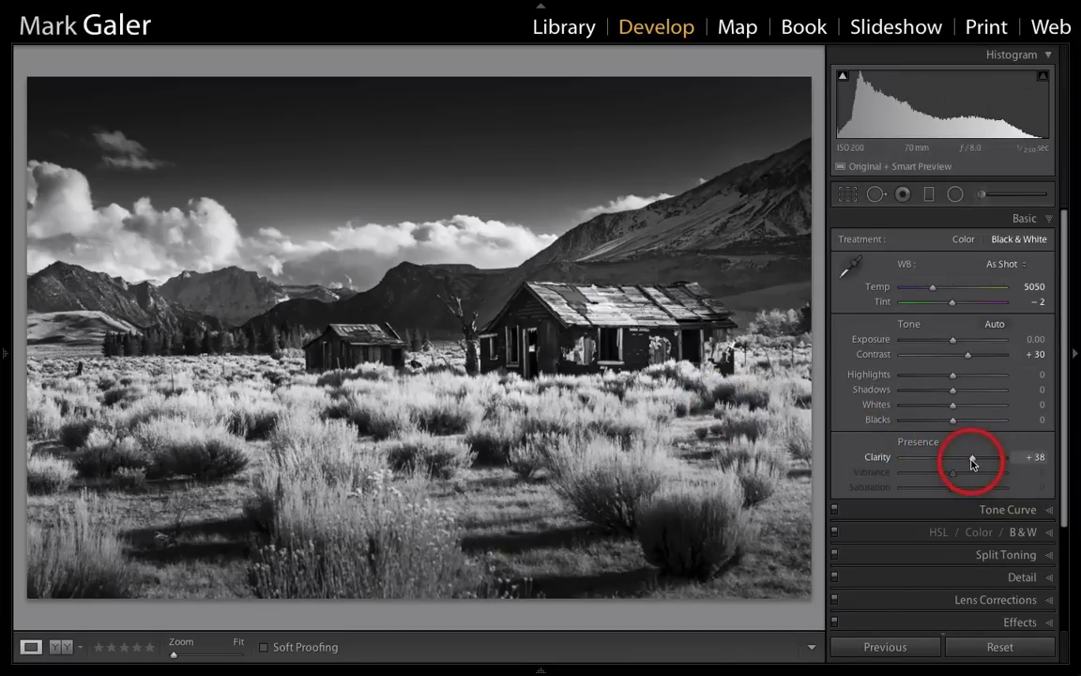
double_click(971, 462)
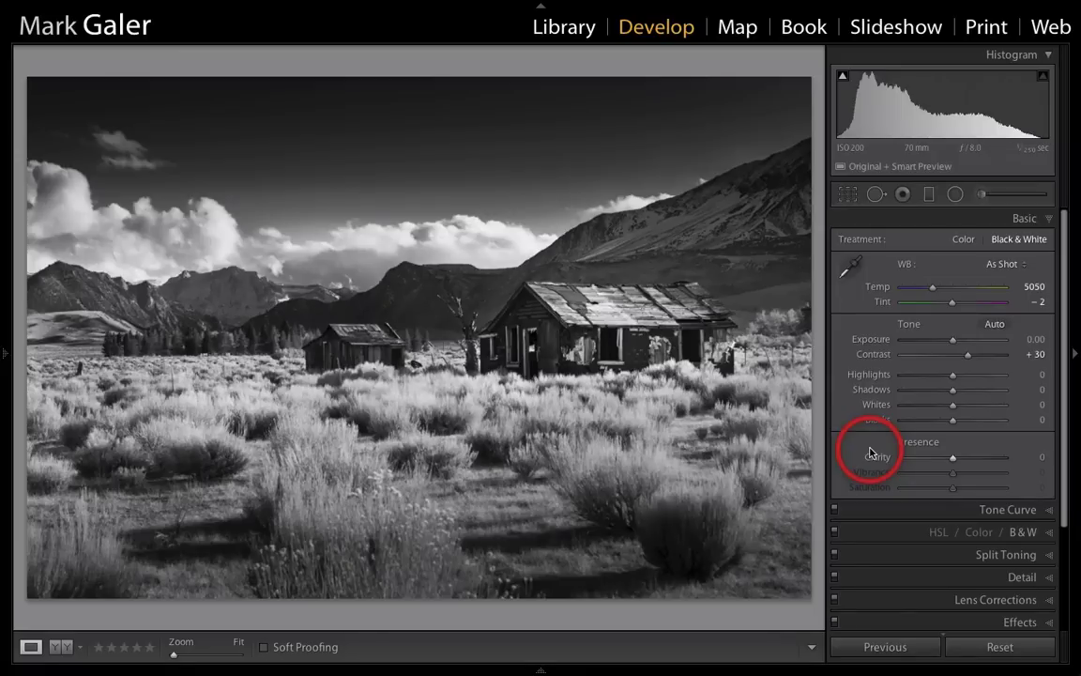
Set the sharpening amount to 70 while inspecting the large cabin at 1:1.
click(934, 579)
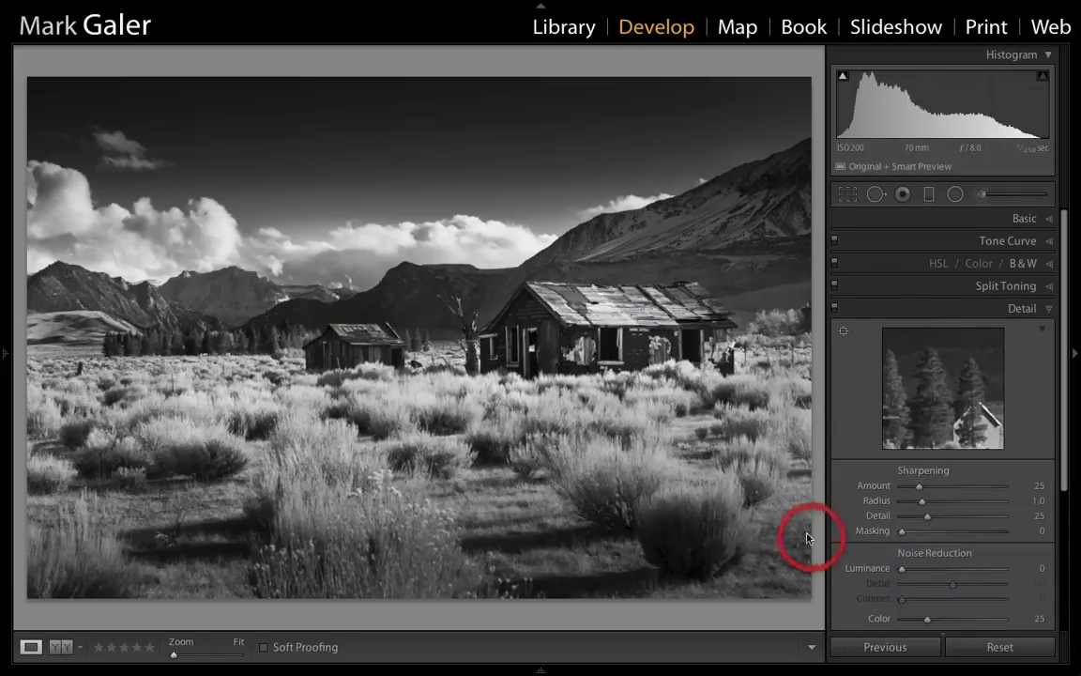
click(680, 464)
drag(697, 442, 260, 414)
drag(556, 388, 403, 381)
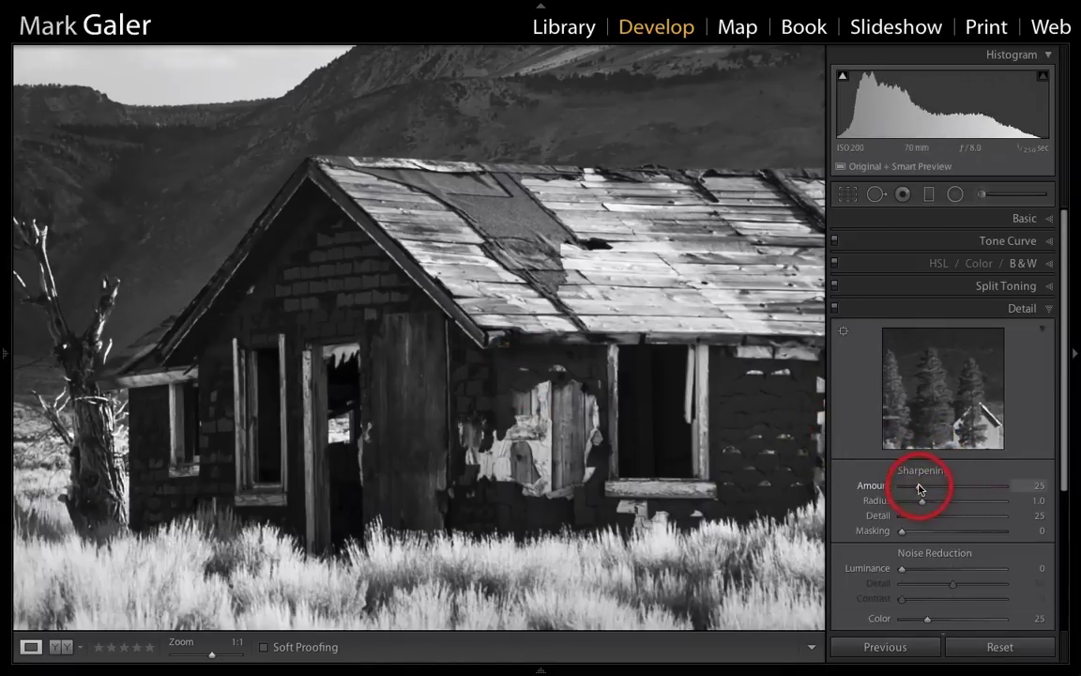
drag(920, 487, 949, 491)
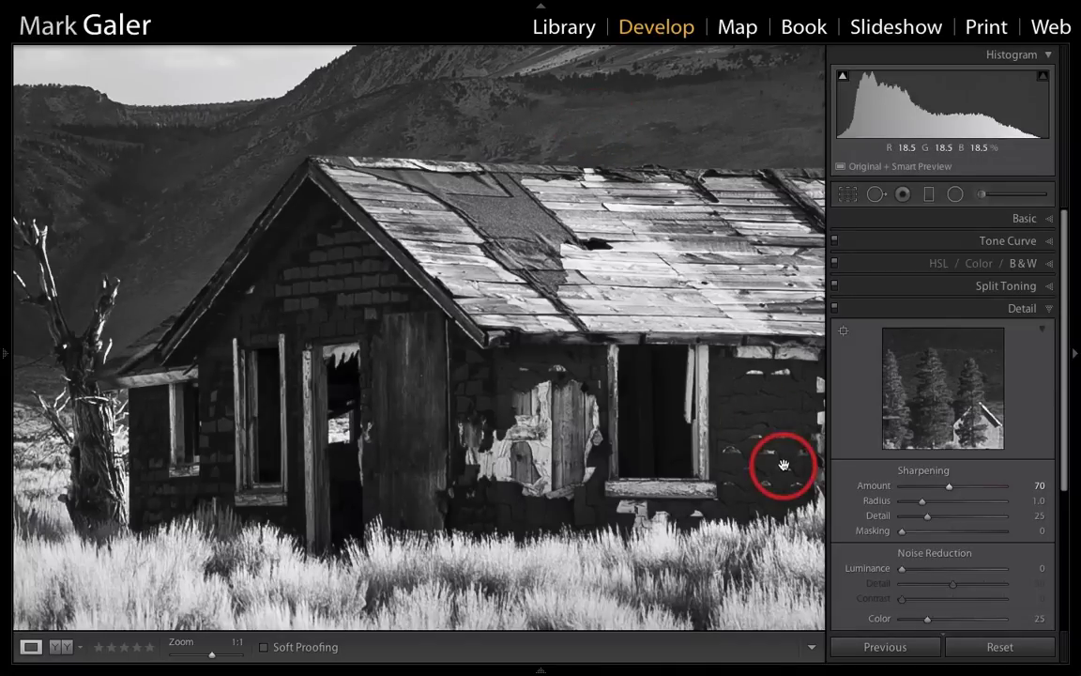
Set the sharpening masking to 70, using the mask preview to limit sharpening to the edges.
key(alt)
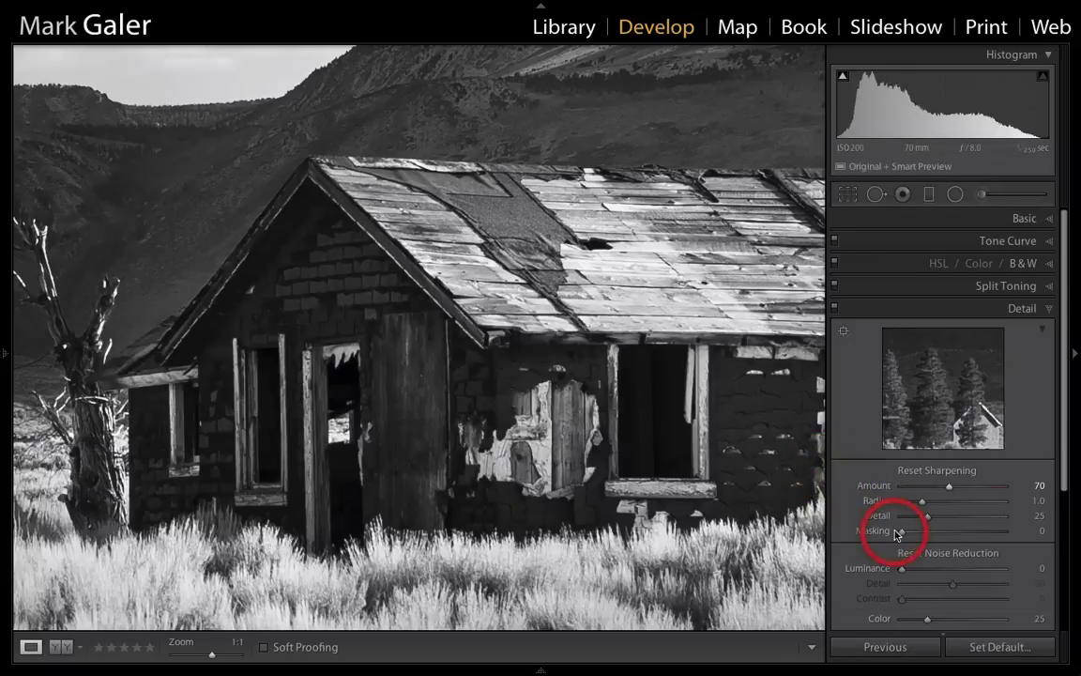
drag(900, 533, 972, 534)
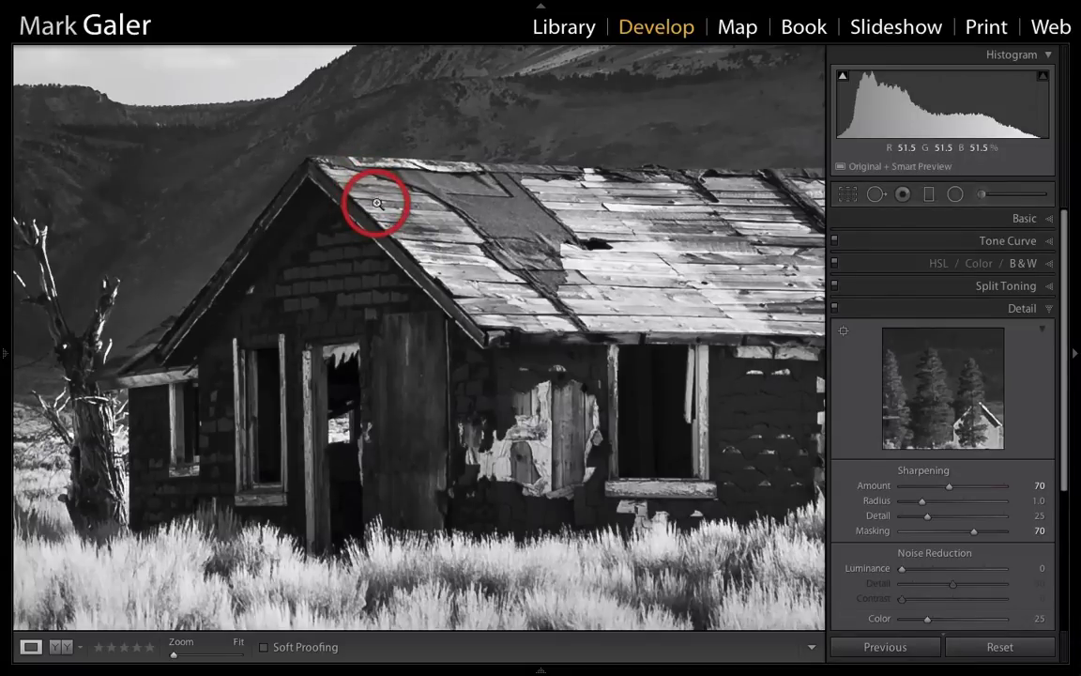
click(375, 203)
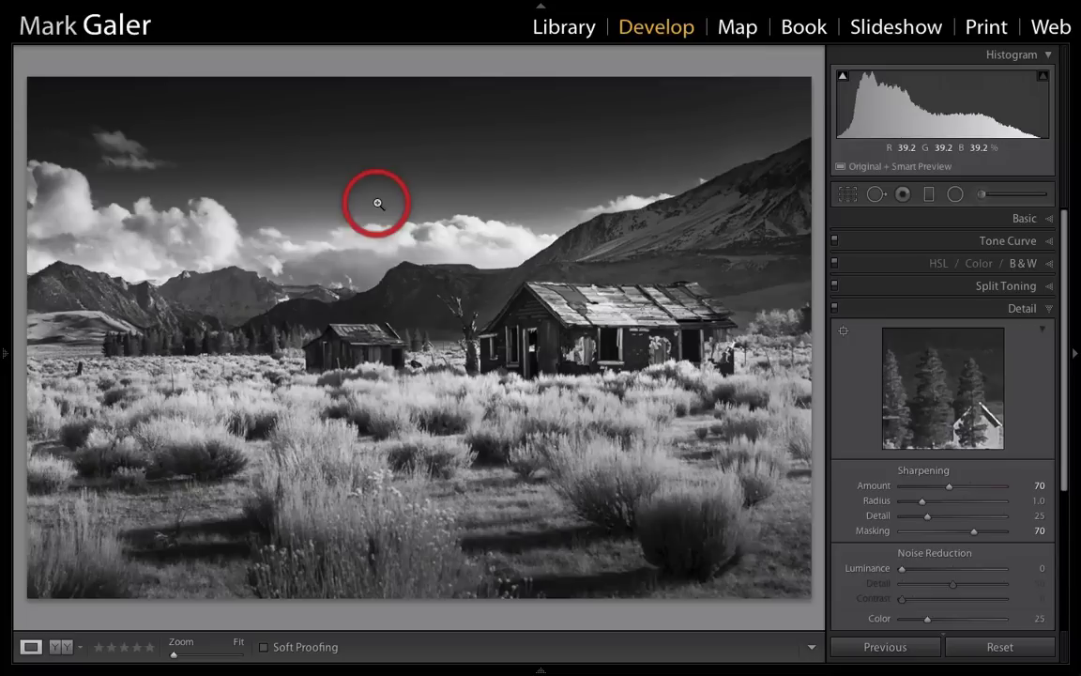
Add a post-crop vignette in the Color Priority style with an amount of -20.
click(894, 310)
click(901, 355)
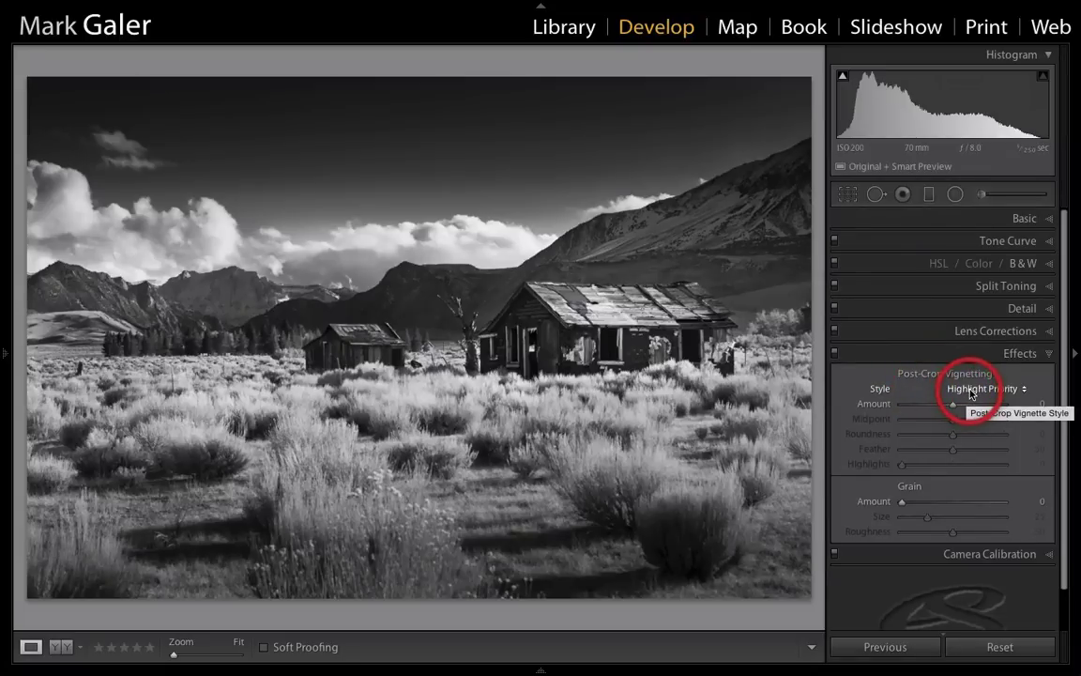
click(970, 393)
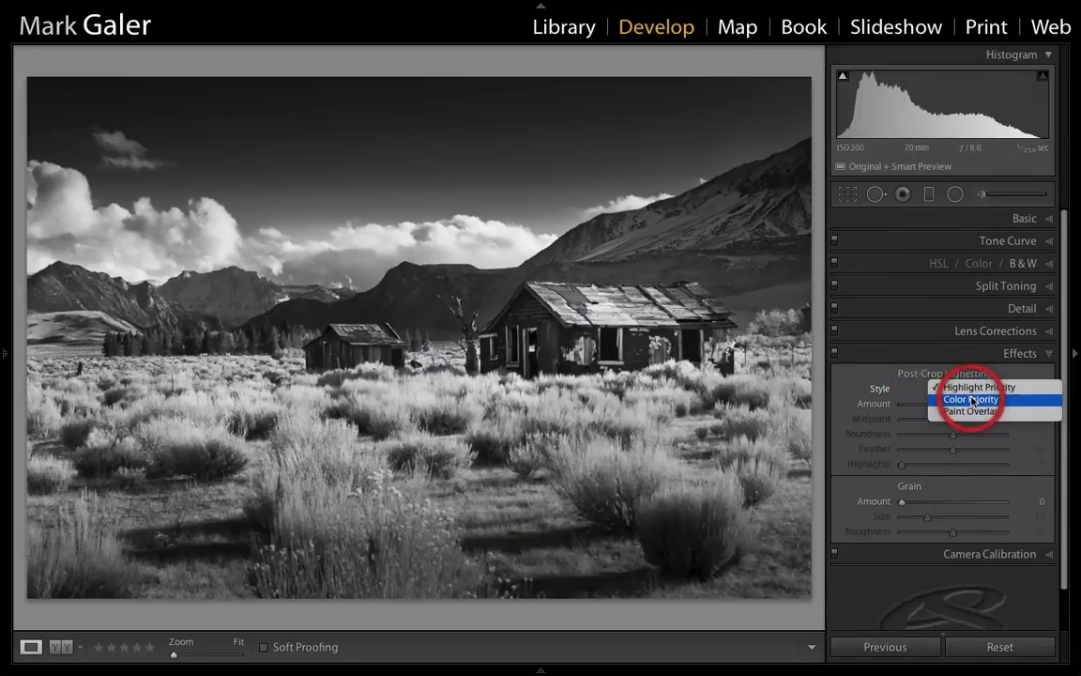
click(971, 399)
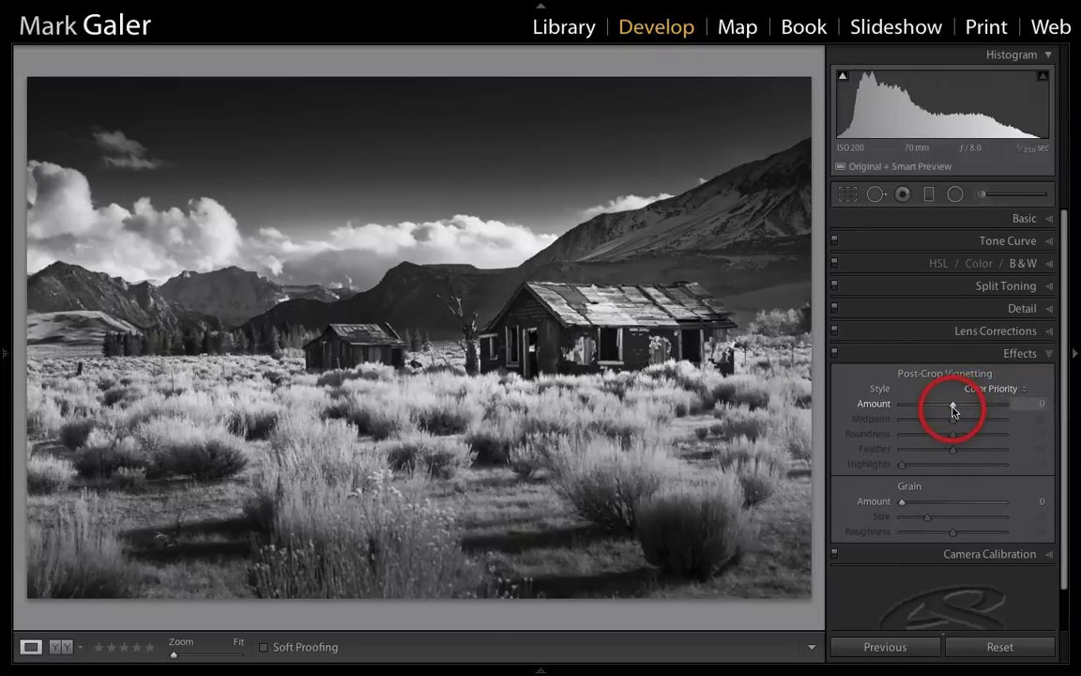
mouse_move(953, 409)
mouse_down()
mouse_move(927, 410)
mouse_move(943, 410)
mouse_up()
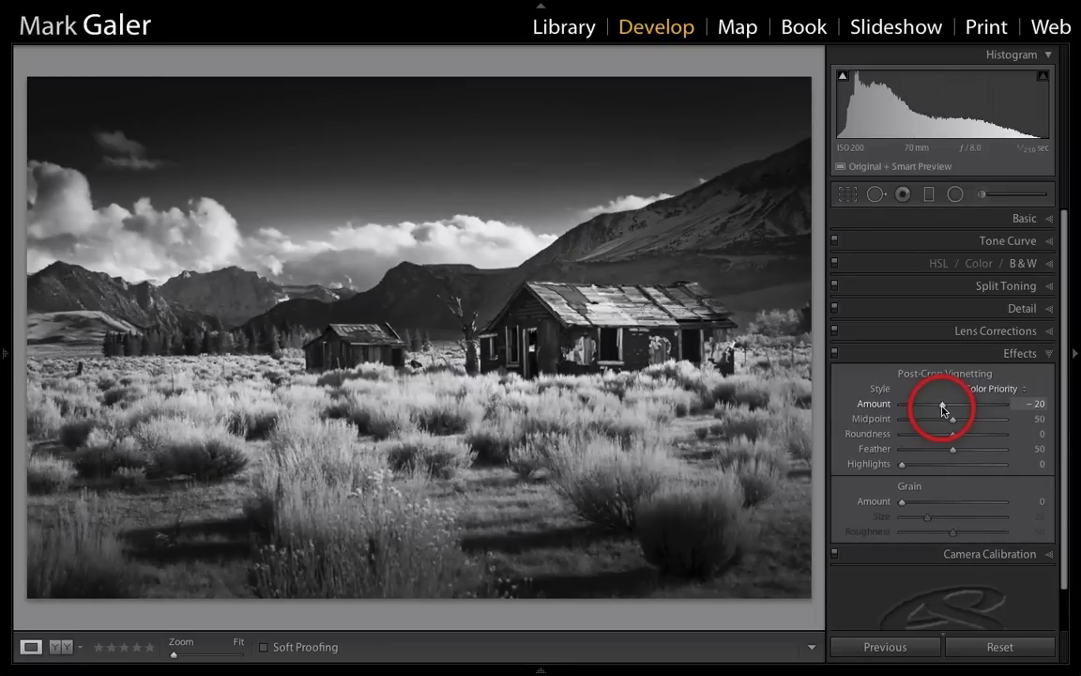
Set the photo's whites to +49 and blacks to +17, using the clipping preview.
click(951, 219)
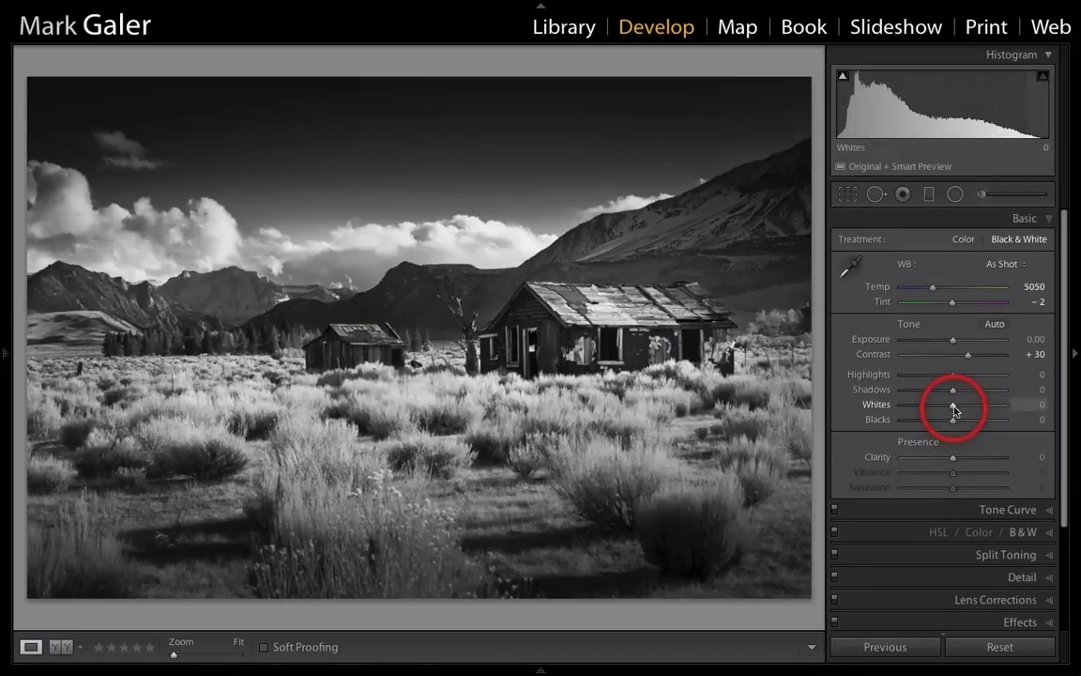
key(alt)
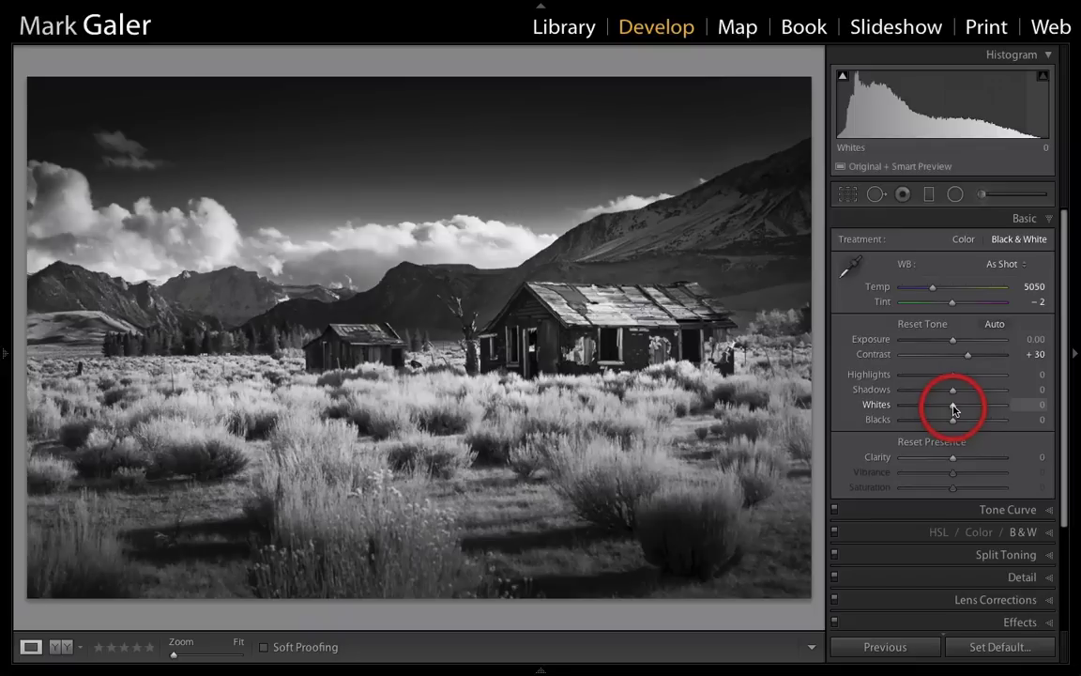
drag(953, 409, 978, 408)
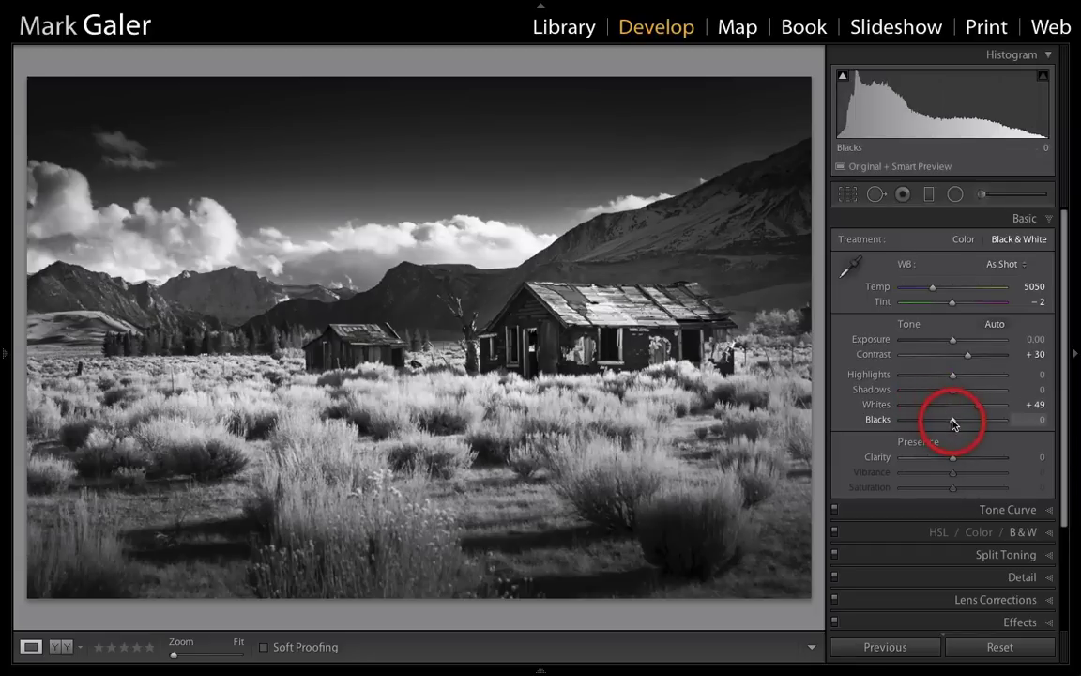
key(alt)
drag(952, 420, 952, 420)
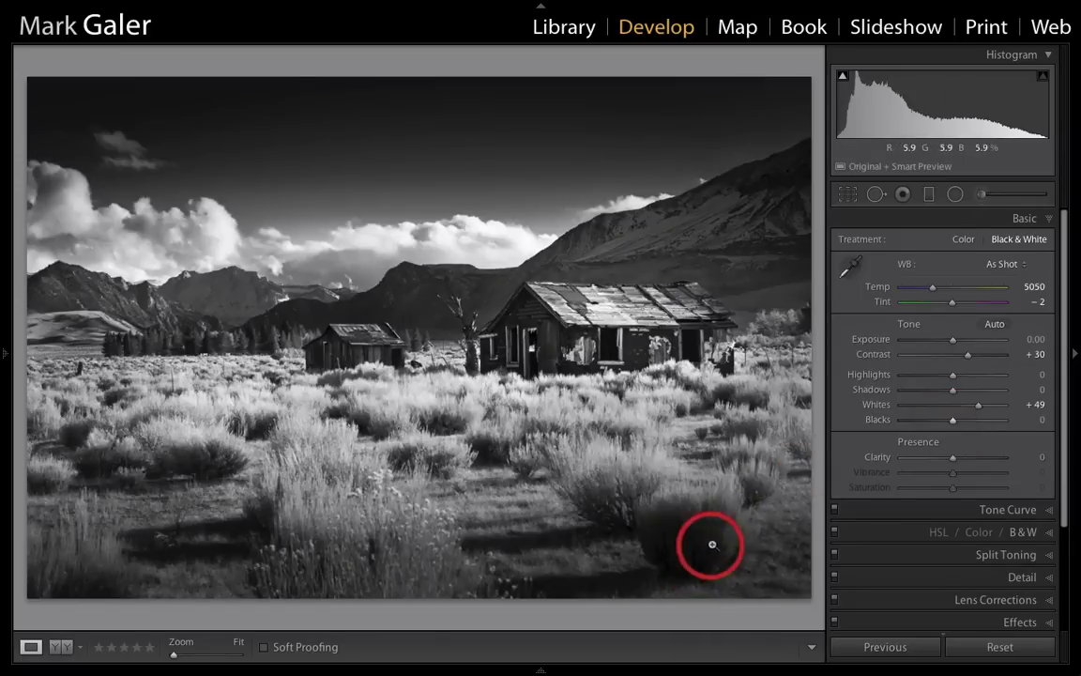
key(alt)
drag(952, 422, 961, 424)
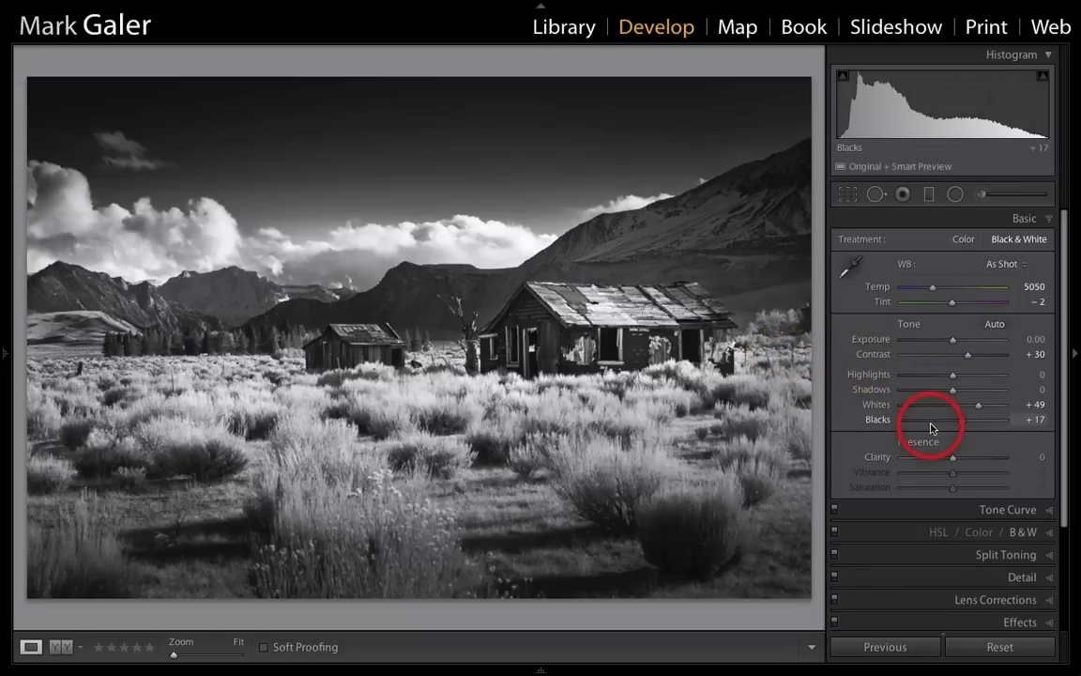
Add grain with amount 9 and roughness 28, judging it at 1:1 on the cabin roof, mountain and sky.
scroll(942, 501, down, 1)
click(934, 591)
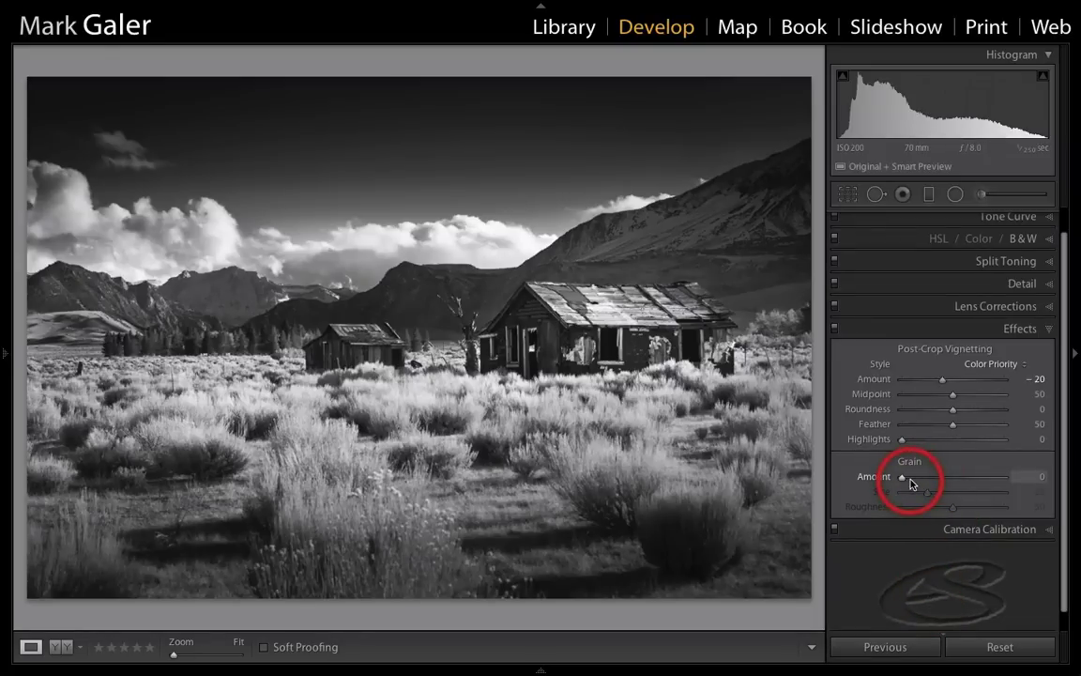
key(z)
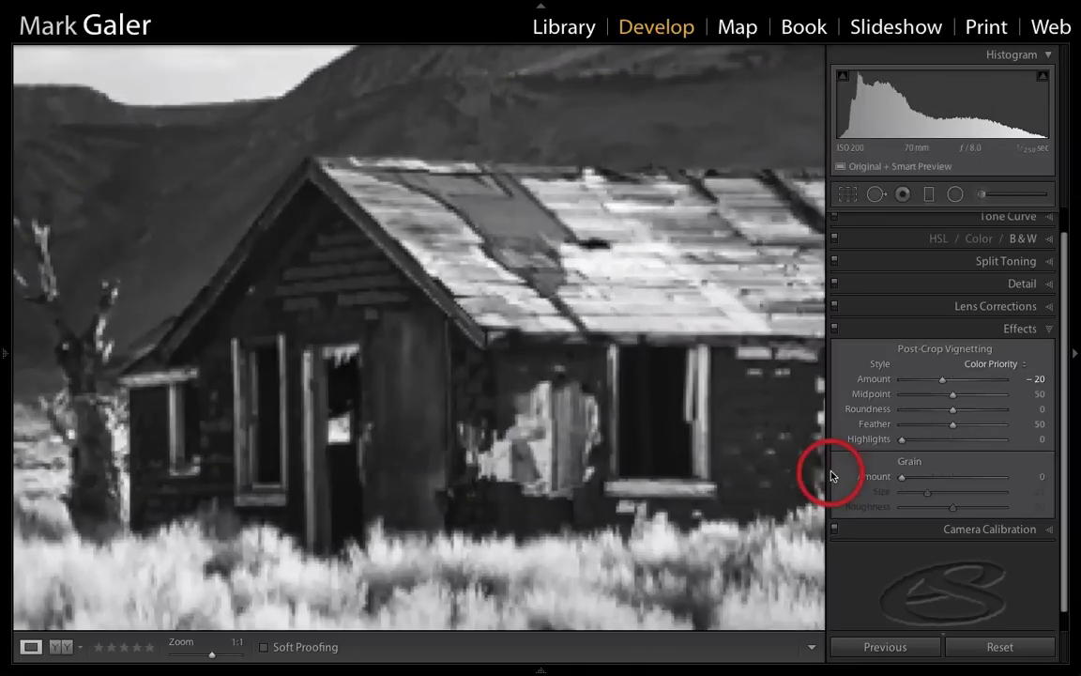
drag(415, 182, 458, 294)
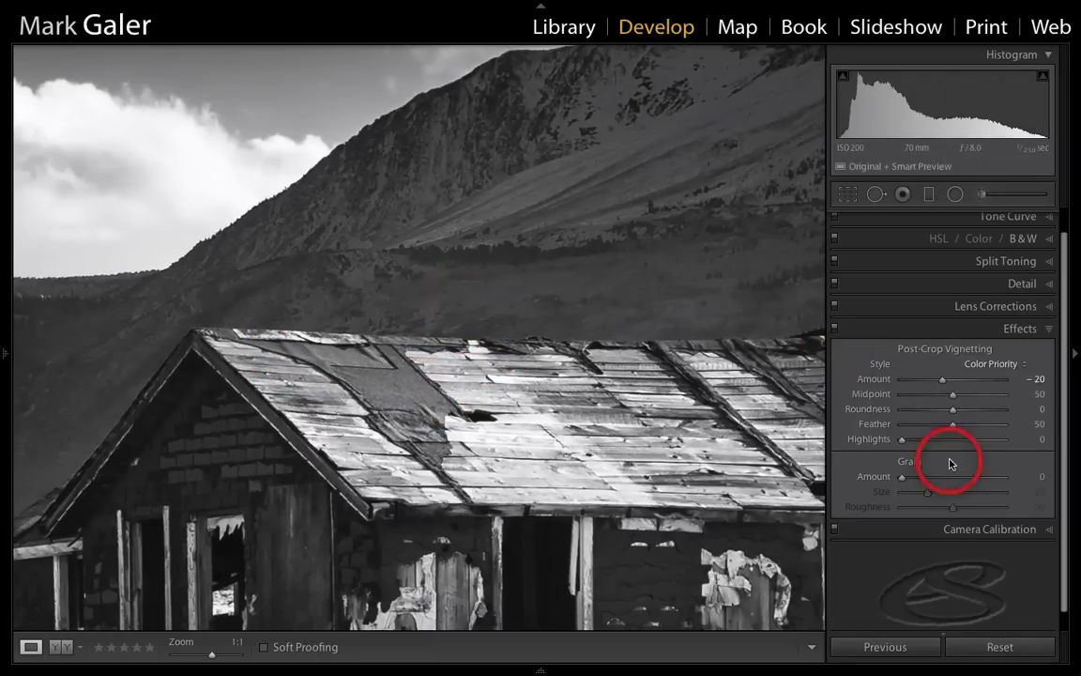
drag(900, 476, 954, 480)
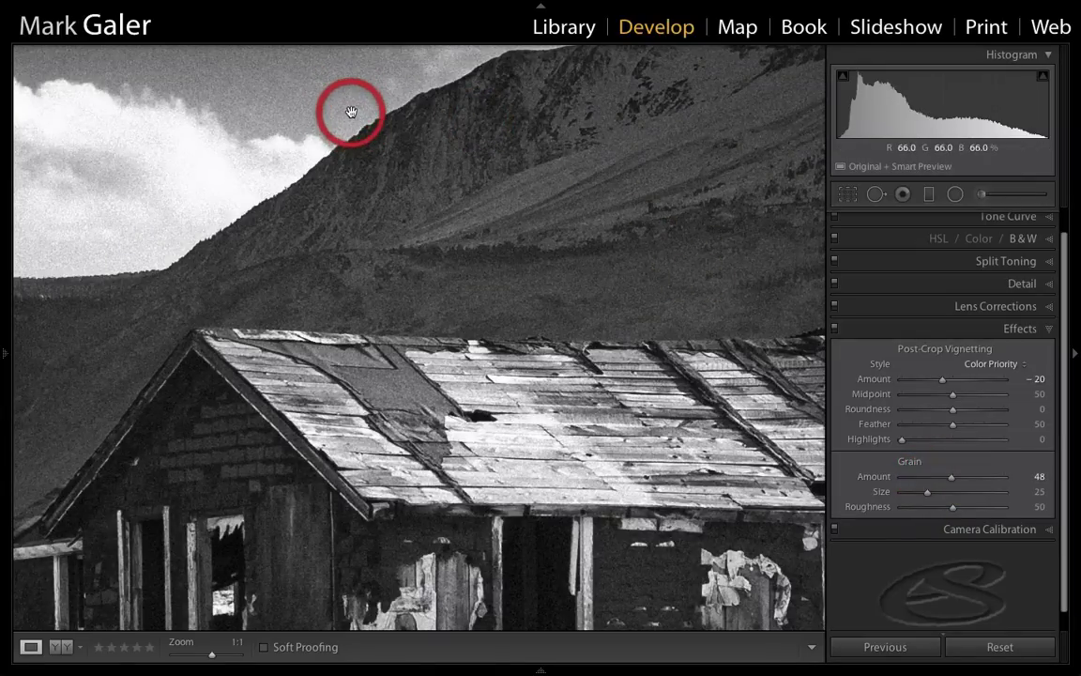
drag(954, 479, 912, 485)
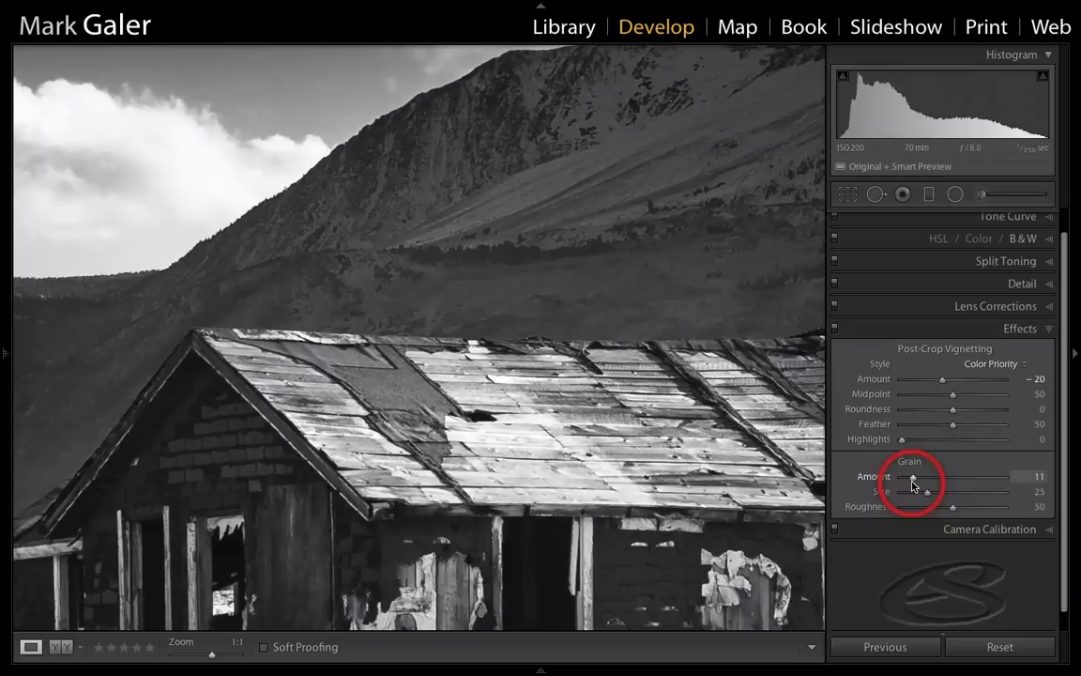
drag(913, 484, 912, 482)
drag(912, 482, 930, 509)
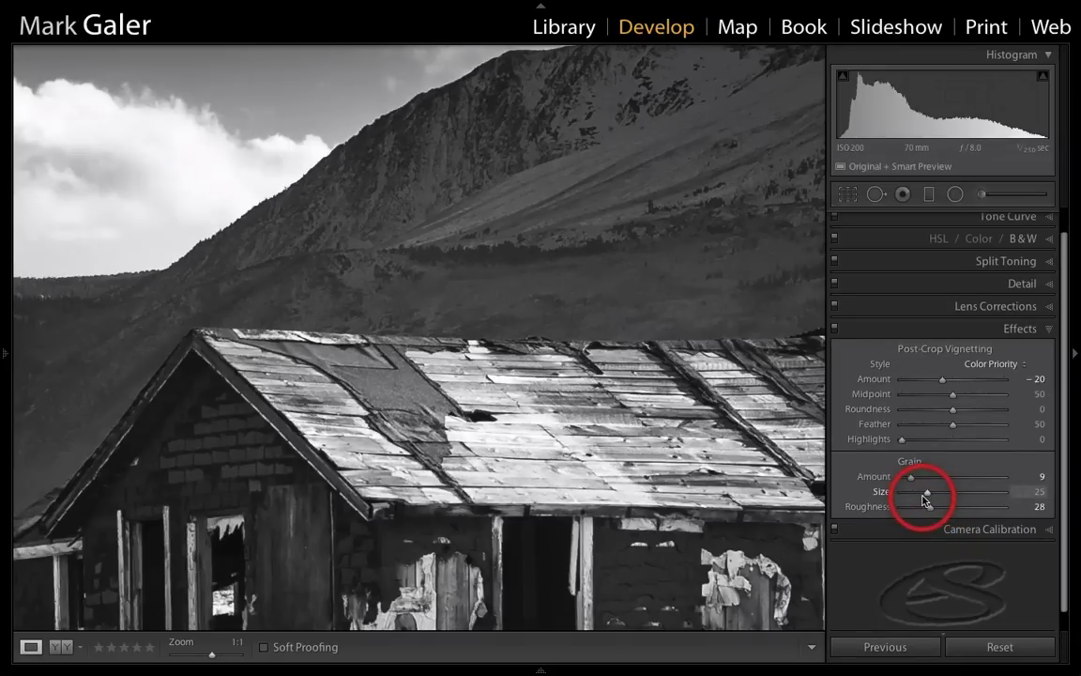
click(566, 324)
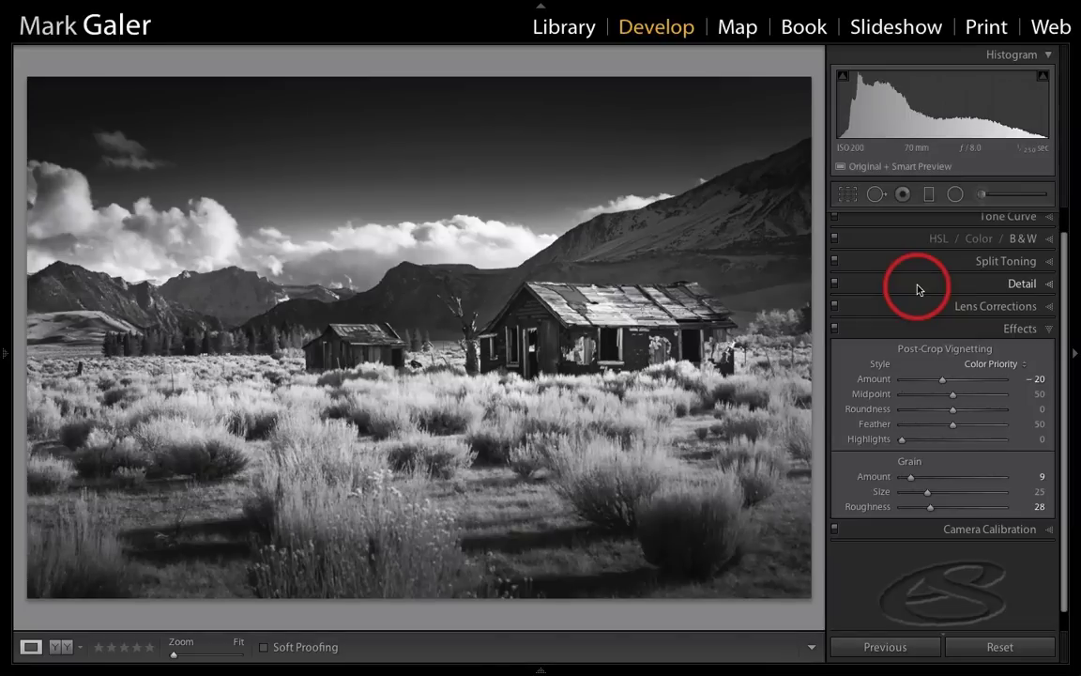
Save the current edit as a new snapshot named "Edit 1".
key(super+n)
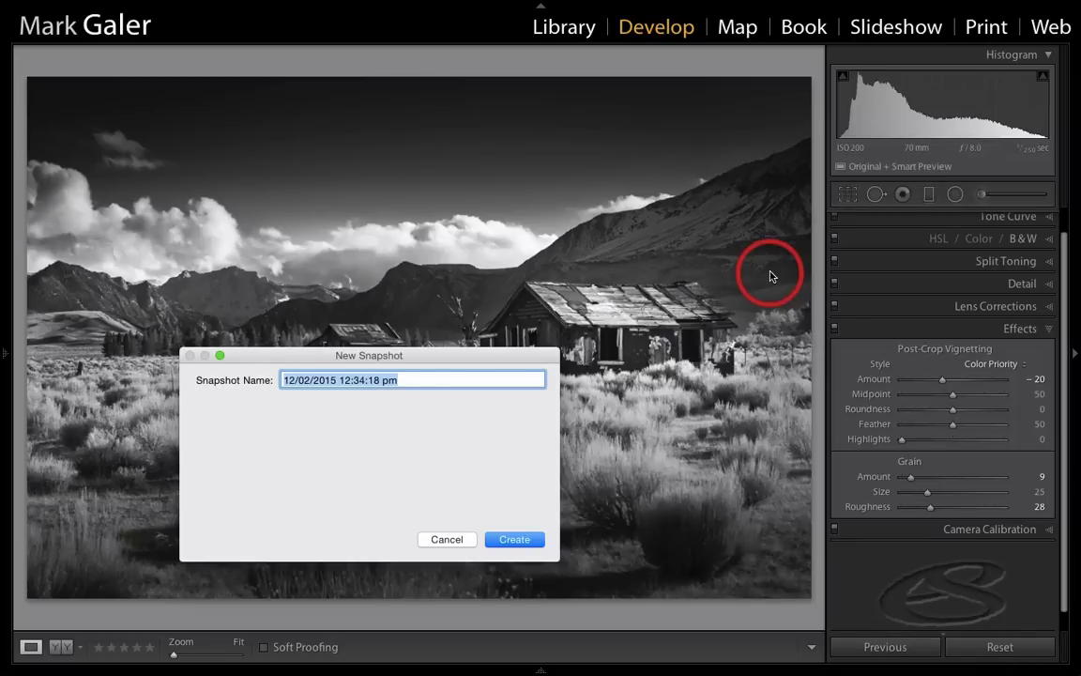
text(Edit)
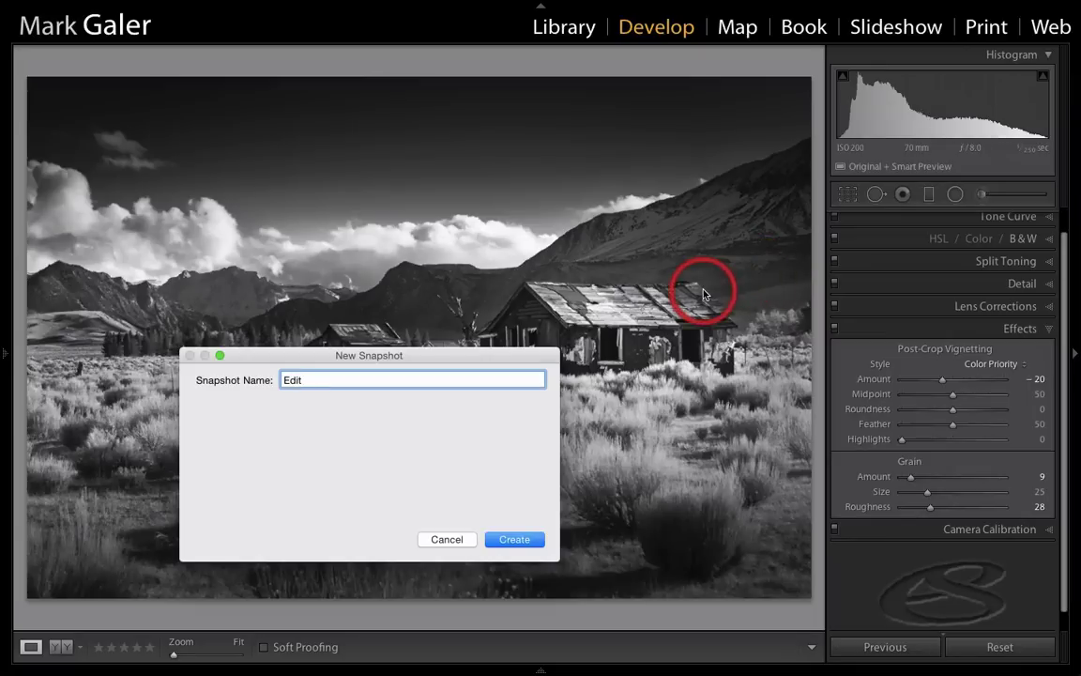
text( 1)
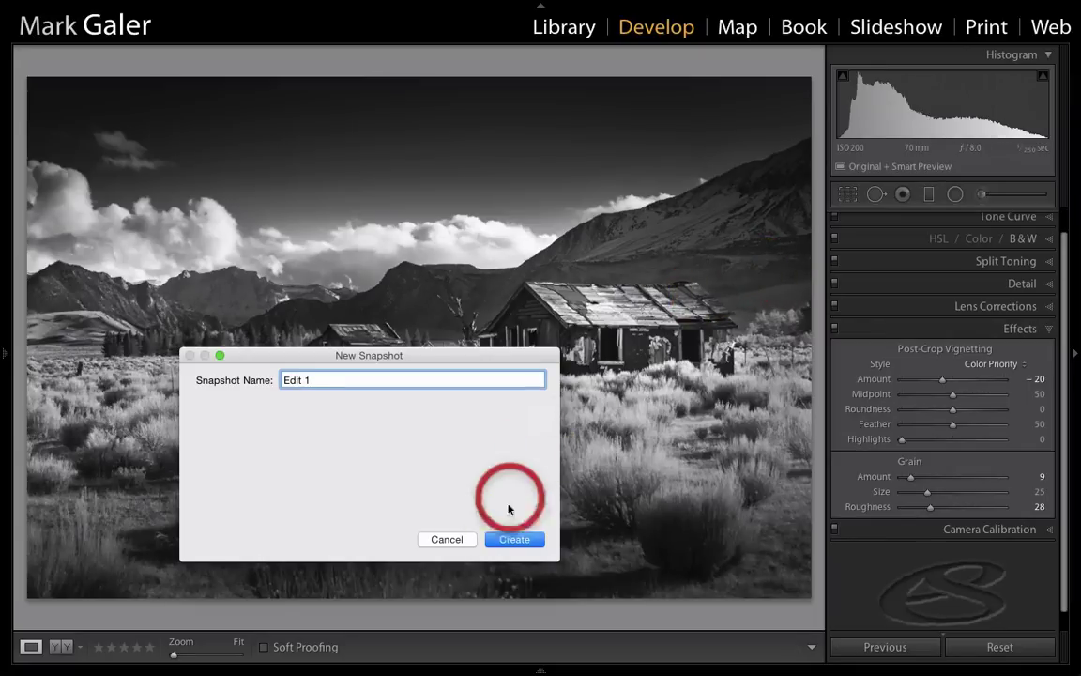
click(514, 539)
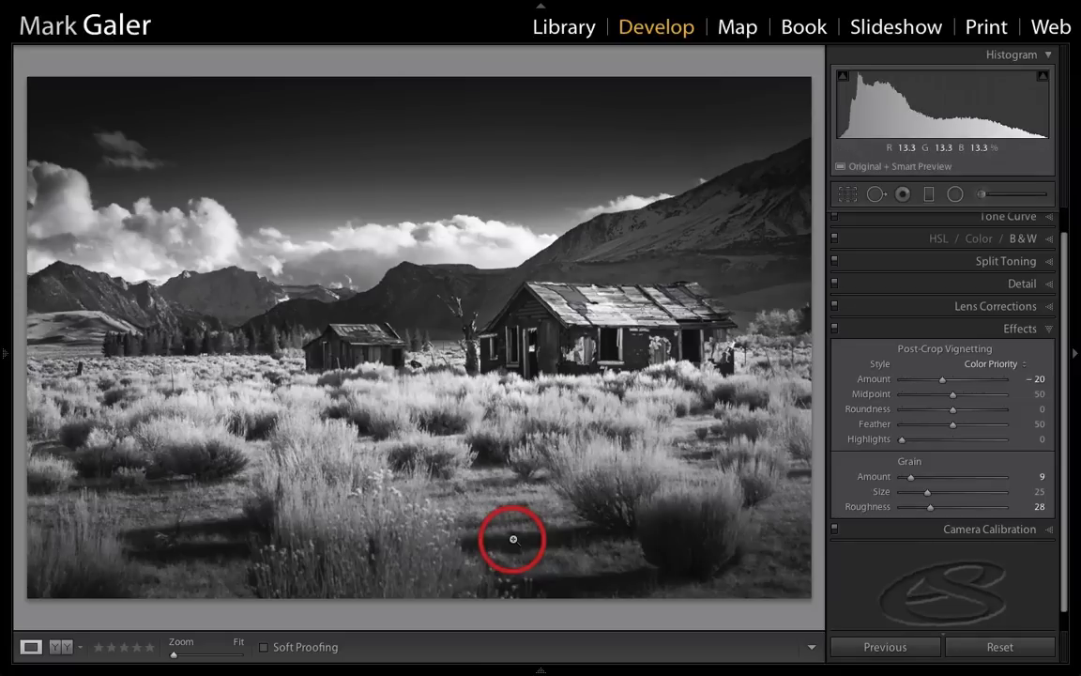
Reset all develop settings of the photo, and restore the black-and-white version from the "Edit 1" snapshot.
mouse_move(6, 345)
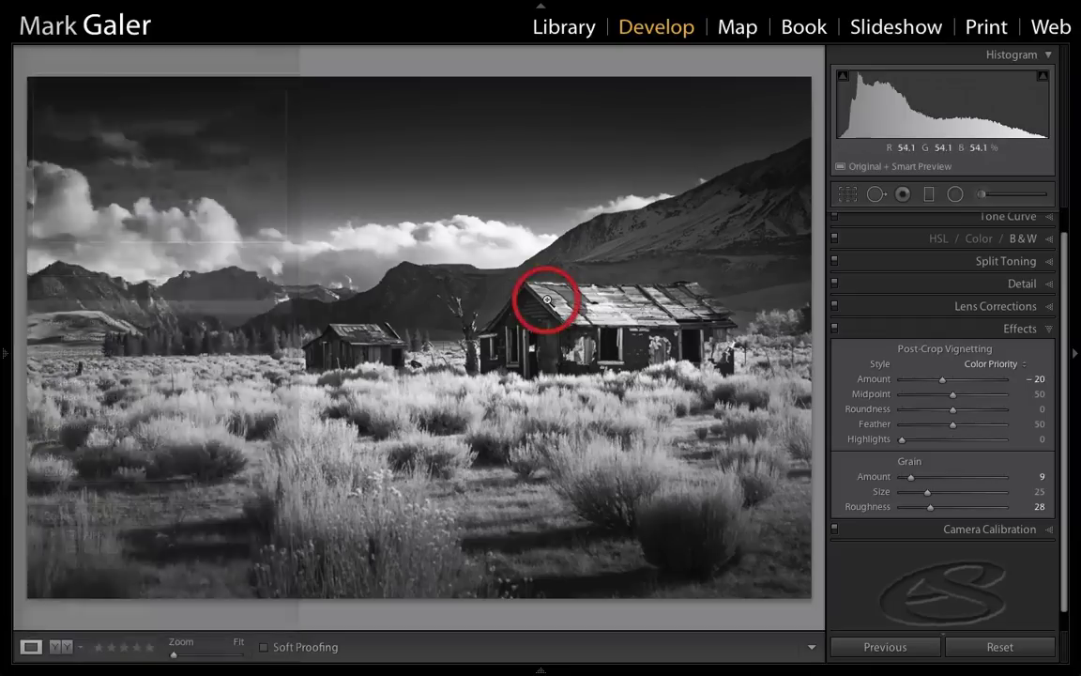
click(998, 647)
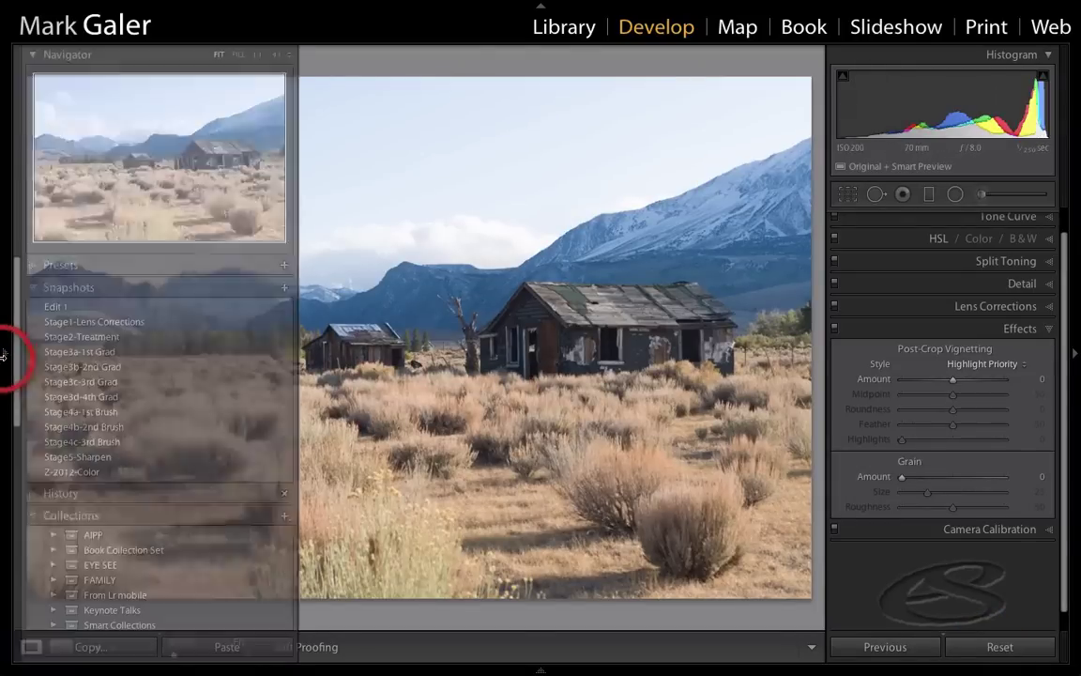
click(82, 310)
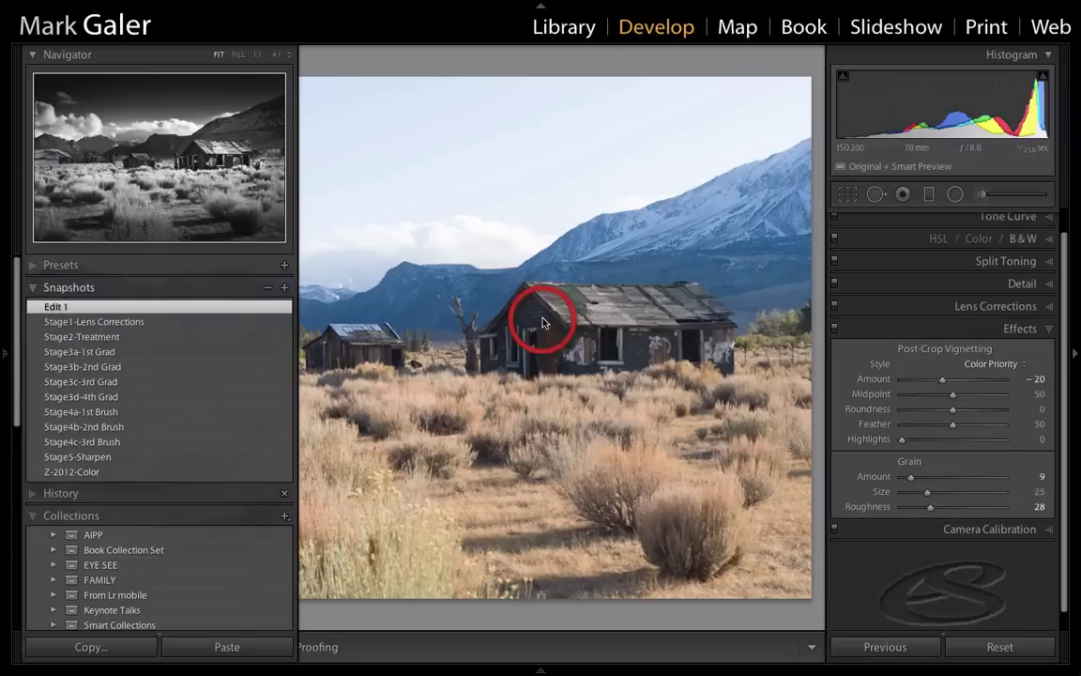